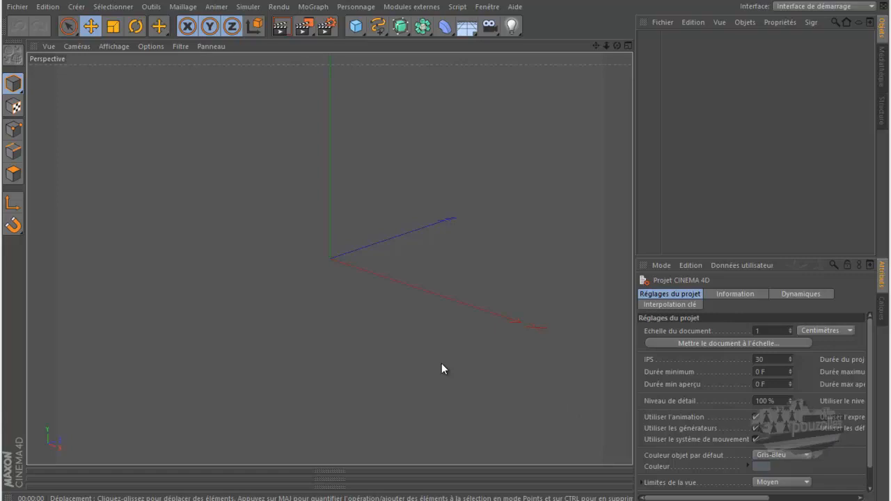
left_click_drag(358, 32, 726, 64)
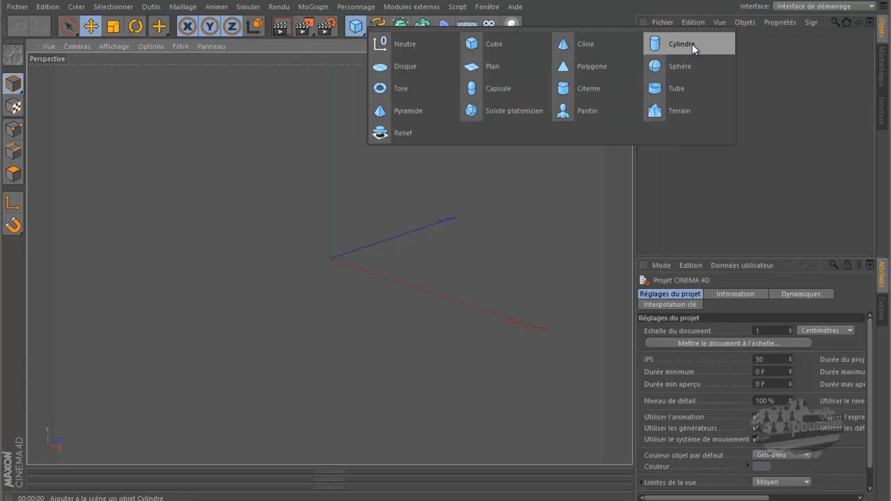
left_click_drag(692, 44, 510, 44)
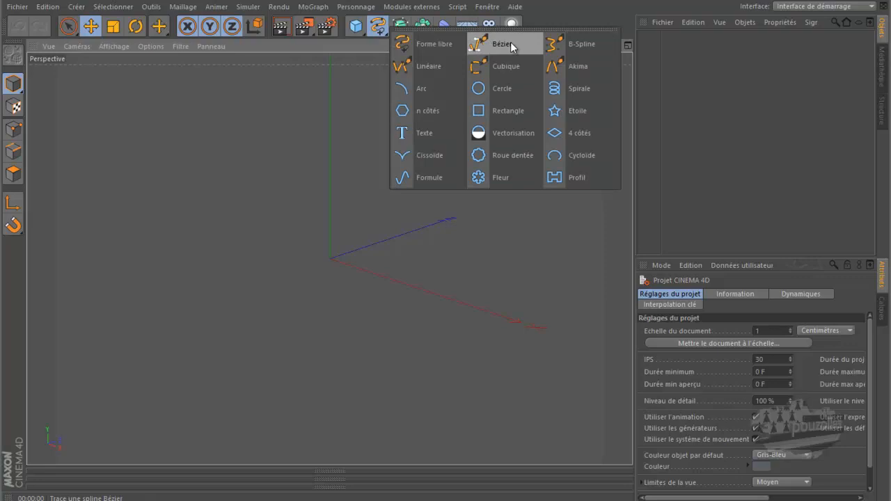
left_click_drag(512, 47, 422, 309)
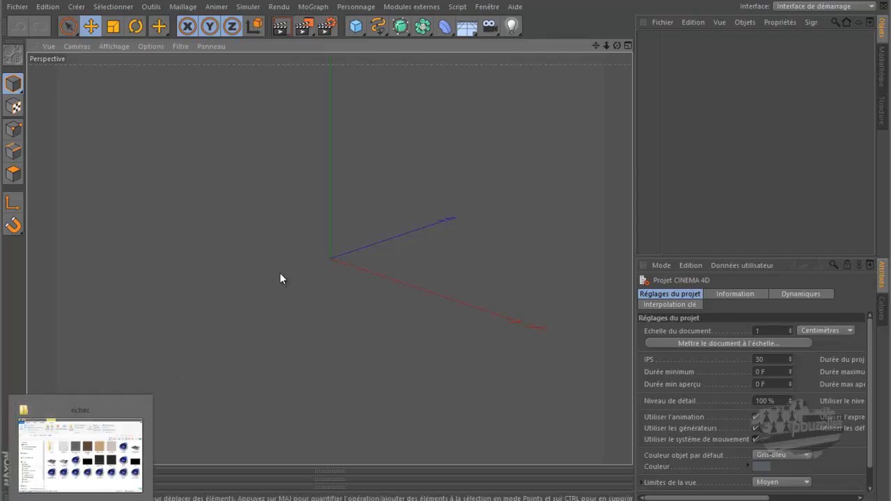
Switch to the front view and load the bishop outline image "fou" from the echec folder as its background.
middle_click(310, 245)
middle_click(226, 384)
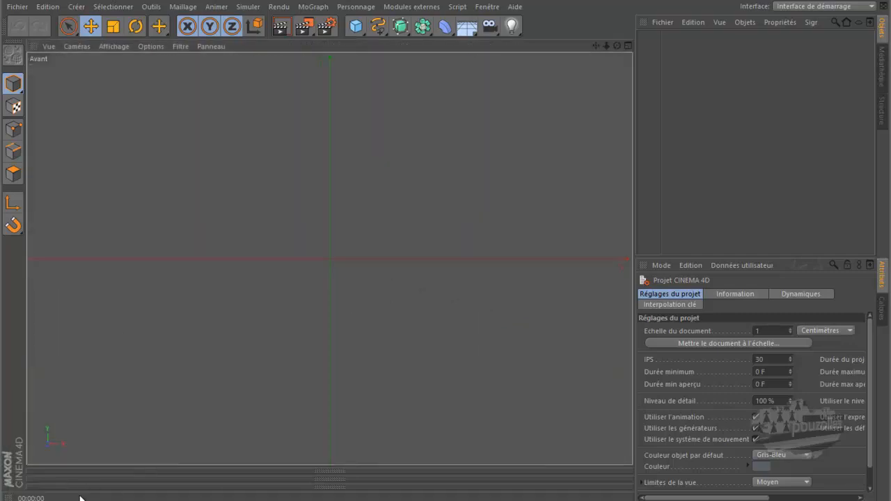
left_click(150, 440)
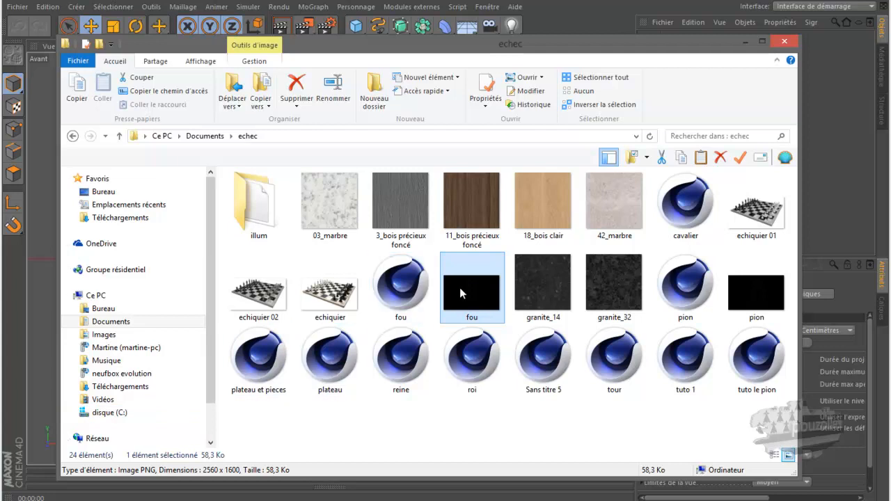
left_click_drag(468, 291, 37, 272)
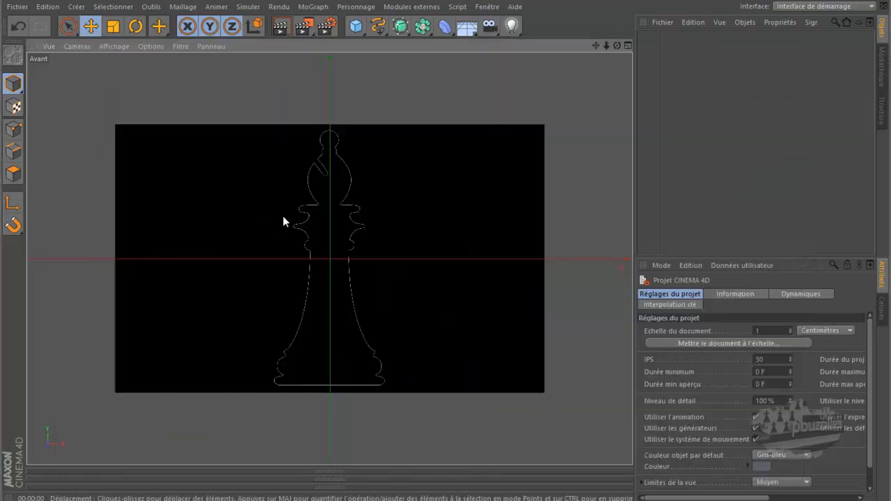
scroll(286, 220, "up", 3)
scroll(401, 236, "up", 4)
scroll(394, 235, "down", 8)
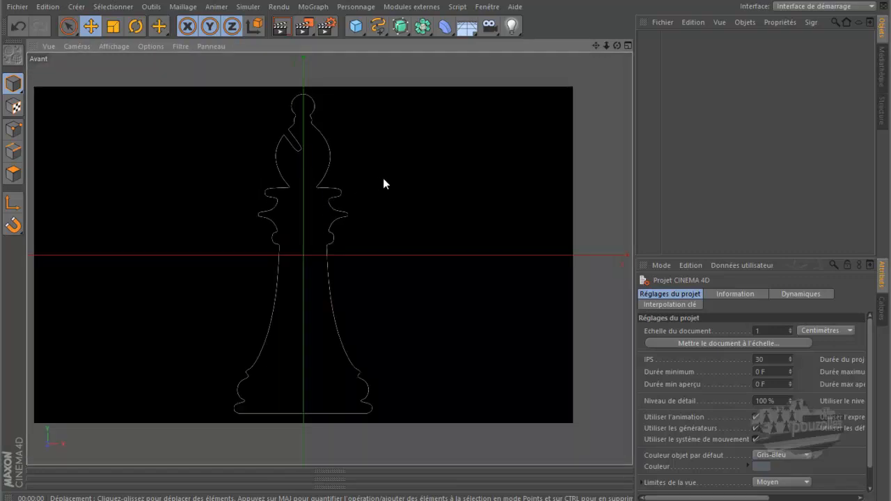
Activate the Bézier spline tool and set the front view's background image transparency to 69 %.
left_click(378, 26)
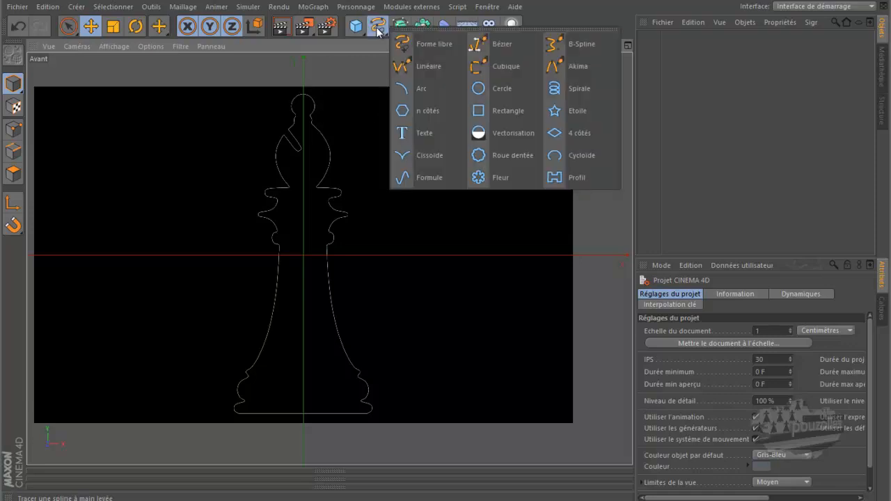
left_click(503, 44)
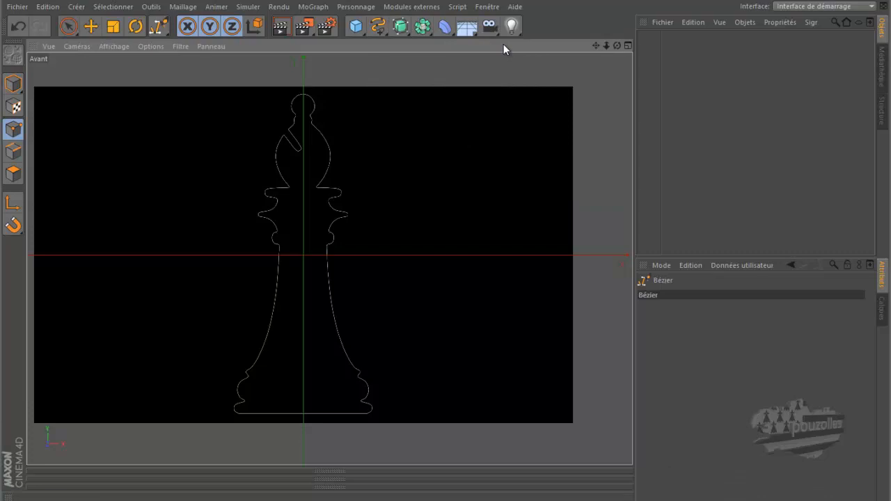
left_click(159, 44)
left_click(183, 279)
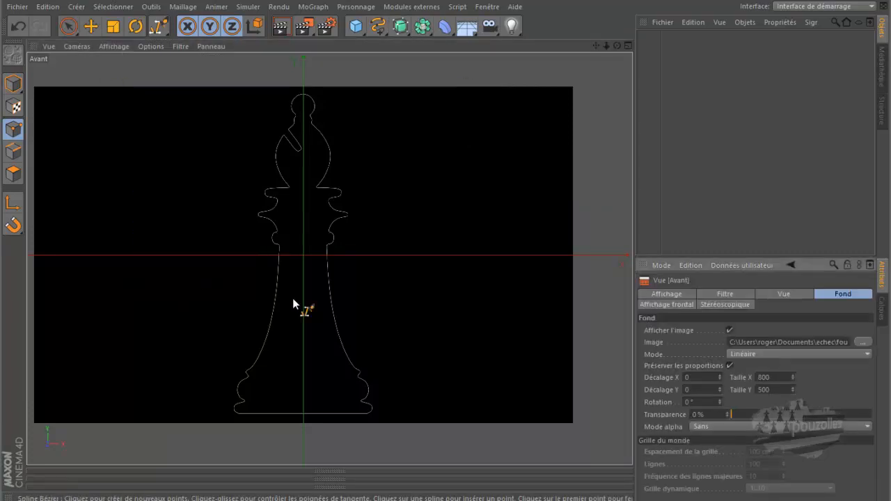
left_click(837, 420)
left_click_drag(837, 419, 831, 419)
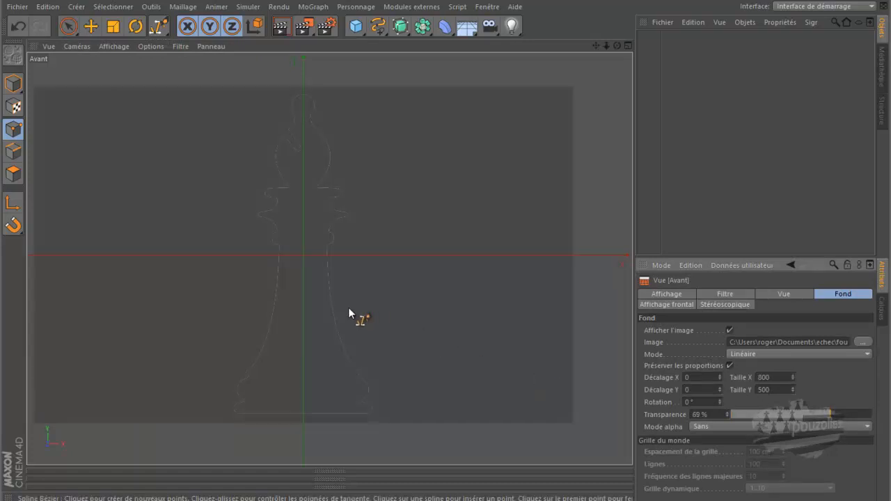
Start the Bézier profile on the vertical axis at the base line and add a smooth point where the bottom edge ends.
scroll(346, 307, "up", 3)
scroll(315, 311, "up", 5)
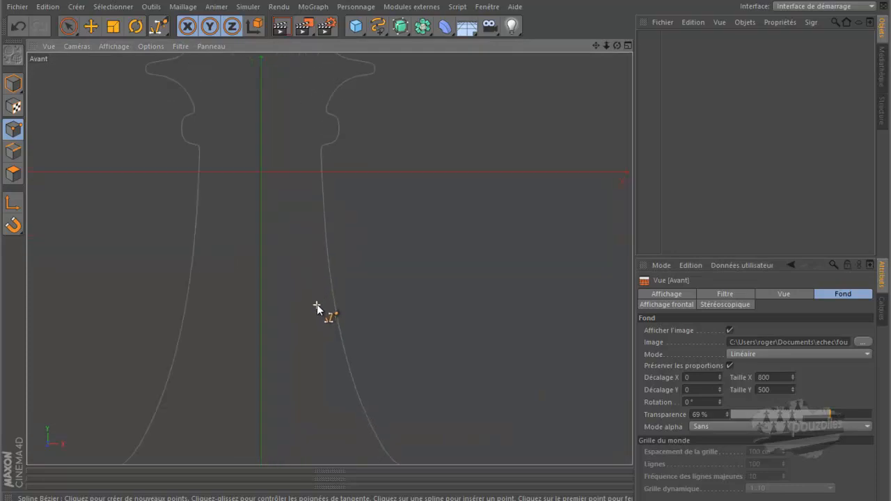
scroll(317, 306, "down", 4)
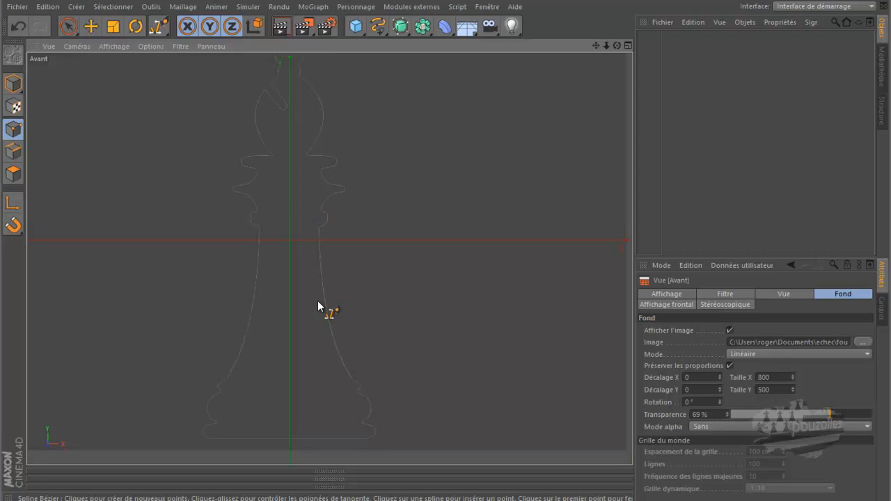
scroll(295, 438, "up", 3)
scroll(289, 441, "up", 2)
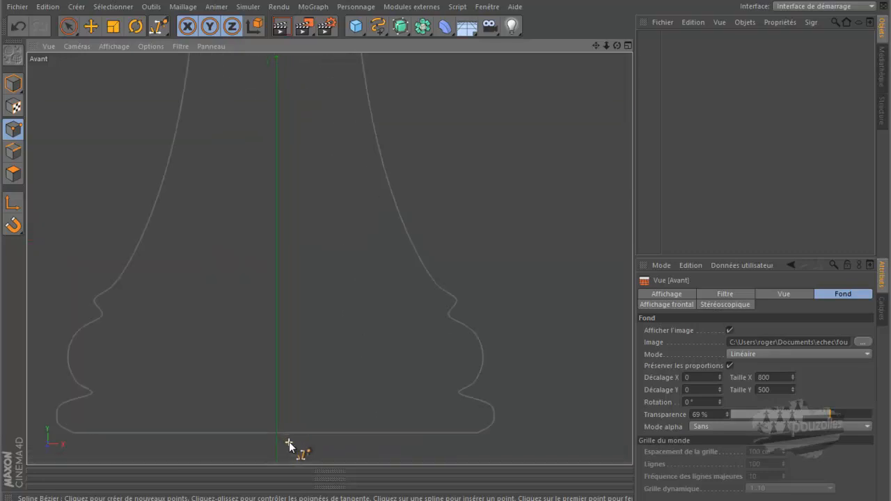
scroll(289, 442, "up", 3)
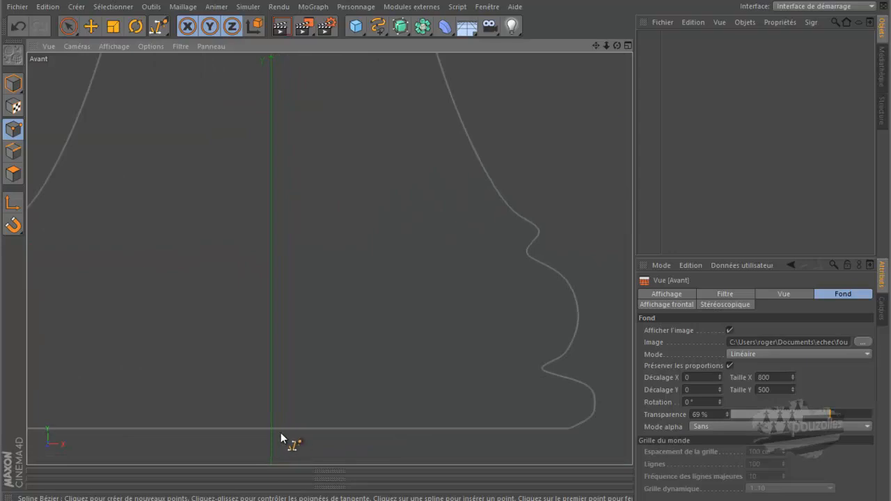
left_click(271, 428)
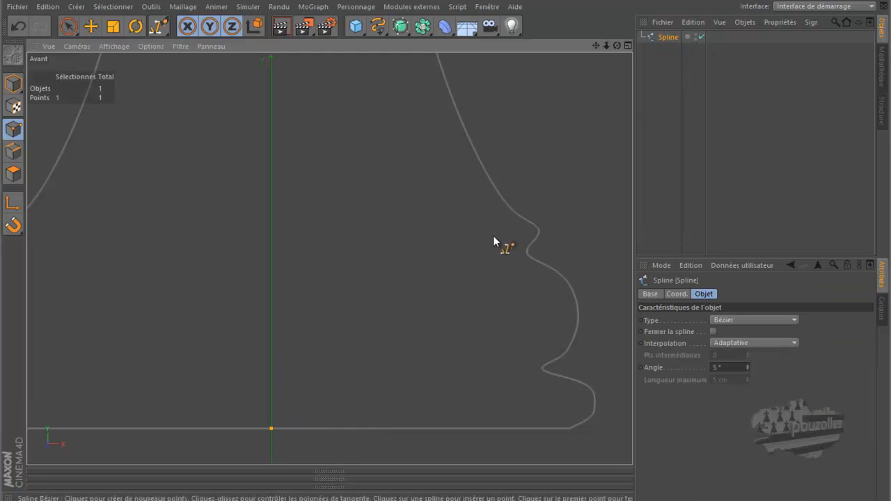
left_click(570, 429)
left_click_drag(570, 428, 597, 434)
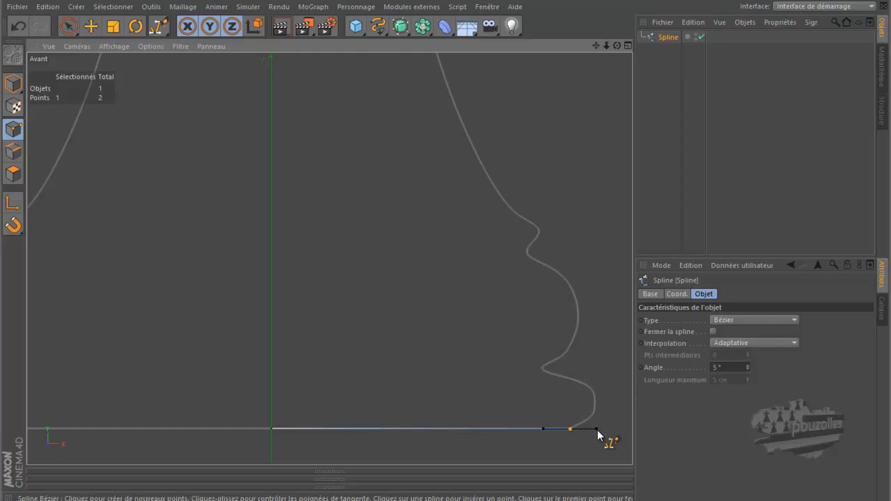
Trace the rounded mouldings of the foot on the positive X side, up to the tip of the small upper bead.
left_click(598, 430)
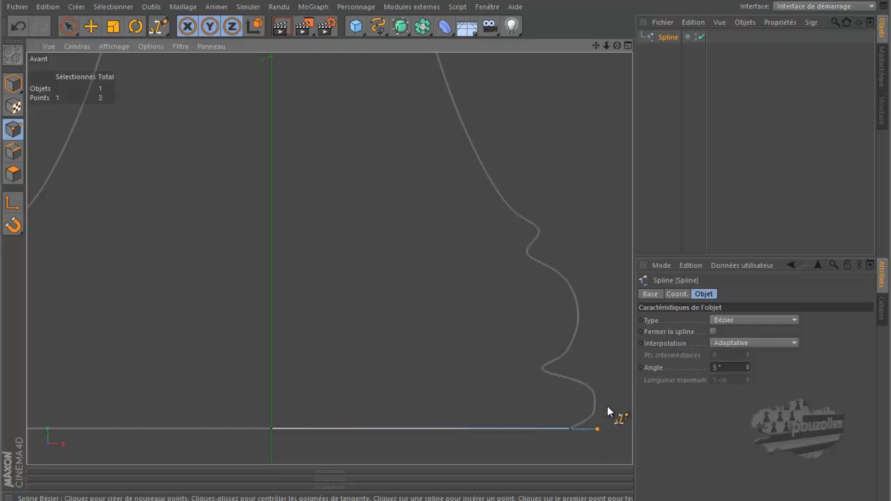
left_click(19, 26)
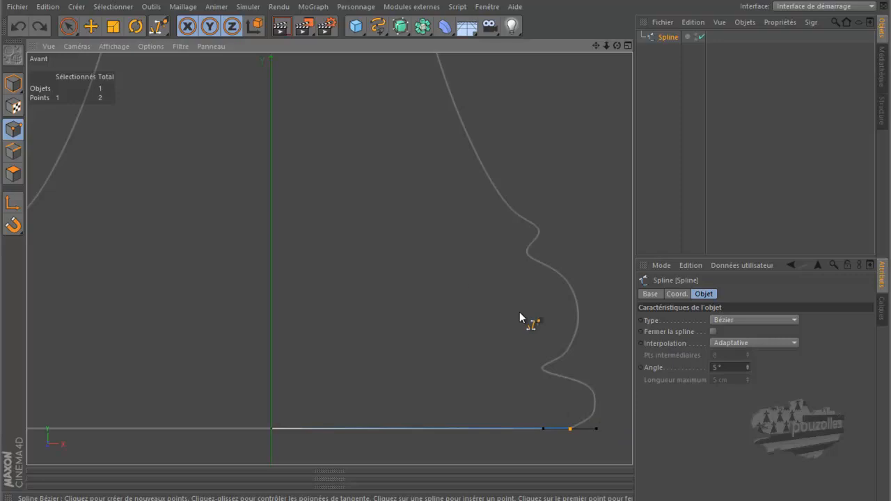
left_click(596, 406)
left_click_drag(596, 404, 596, 386)
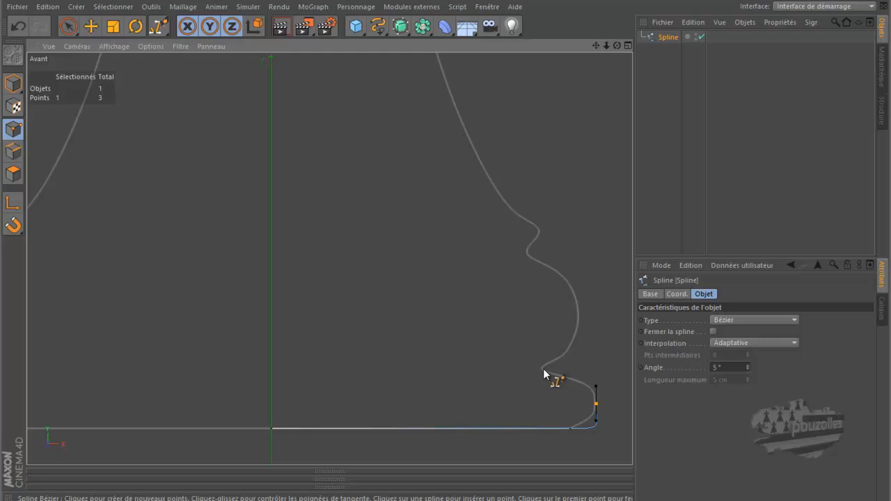
left_click_drag(542, 367, 543, 363)
left_click_drag(579, 313, 578, 278)
left_click(527, 253)
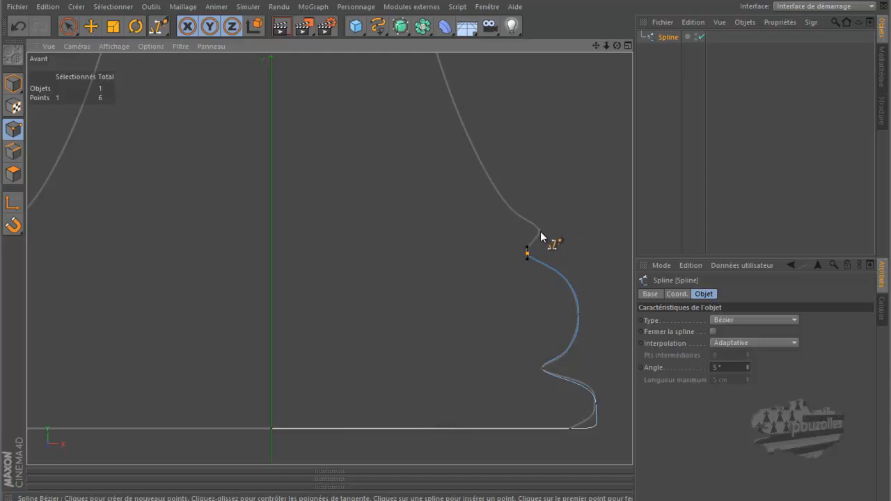
left_click(540, 231)
Trace the long concave curve of the bishop's body with two smooth points whose tangents follow the outline.
left_click_drag(473, 147, 449, 88)
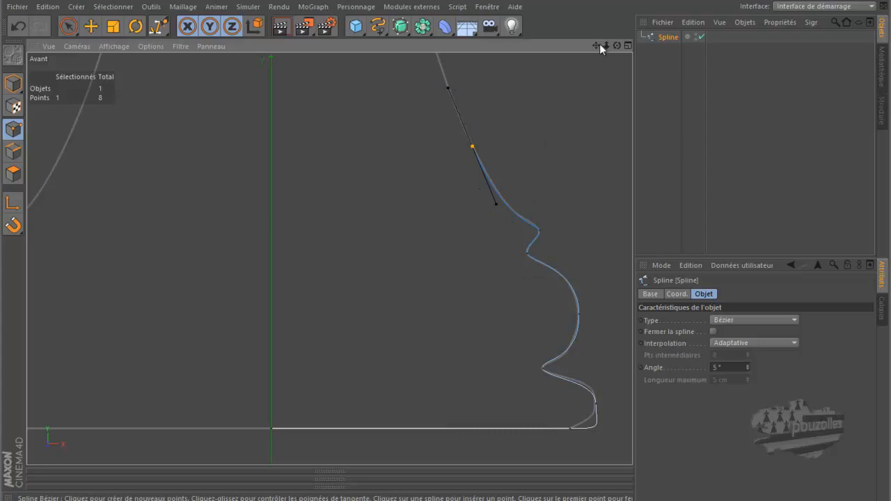
left_click_drag(595, 45, 446, 243)
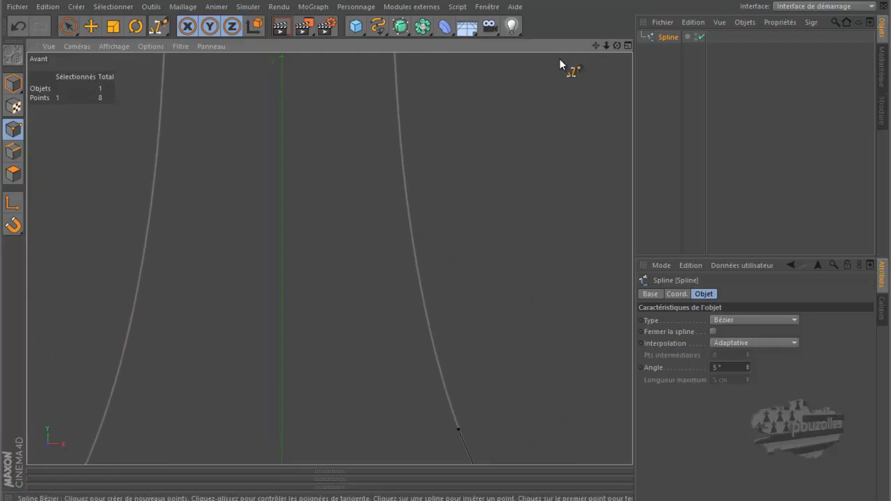
left_click_drag(401, 144, 395, 54)
left_click_drag(445, 240, 445, 240)
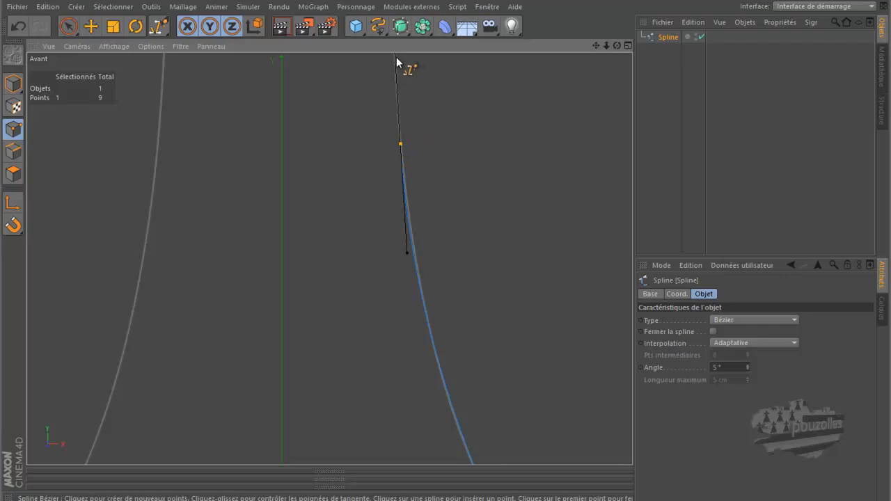
Continue the spline up the stem, around the small ring and onto the curve below the lower collar.
left_click_drag(593, 44, 444, 246)
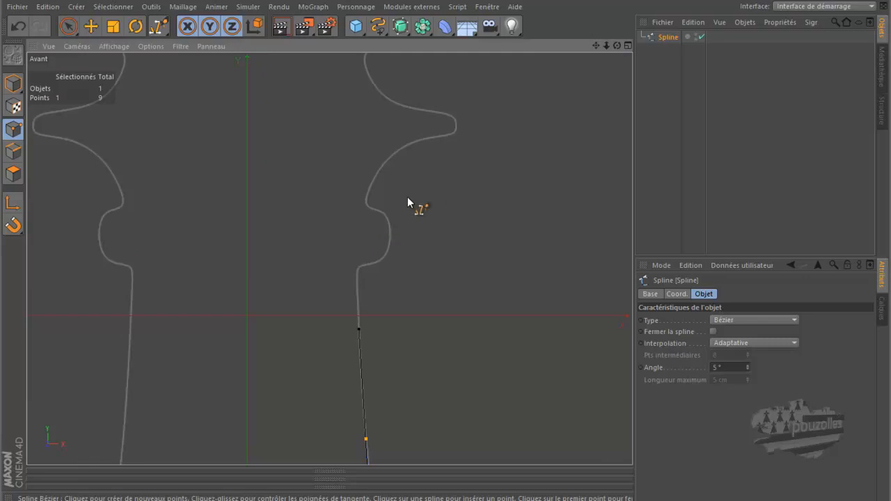
left_click(357, 279)
left_click_drag(389, 237, 389, 214)
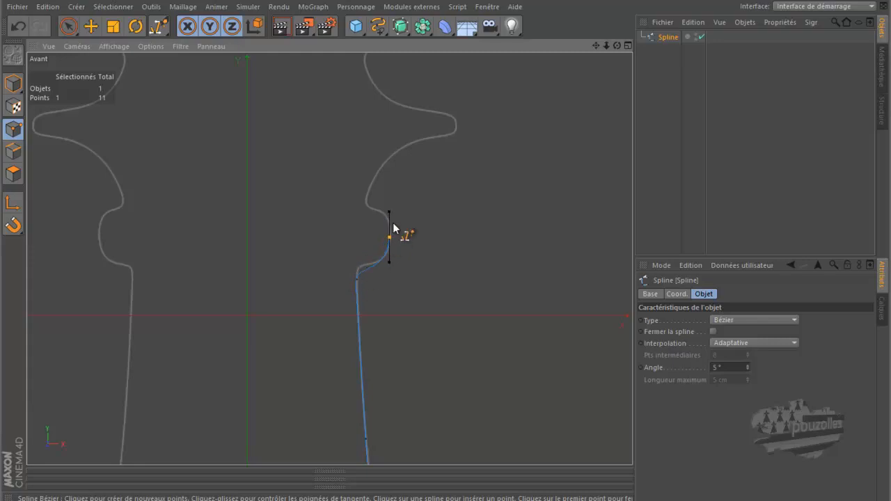
left_click(367, 203)
left_click(395, 151)
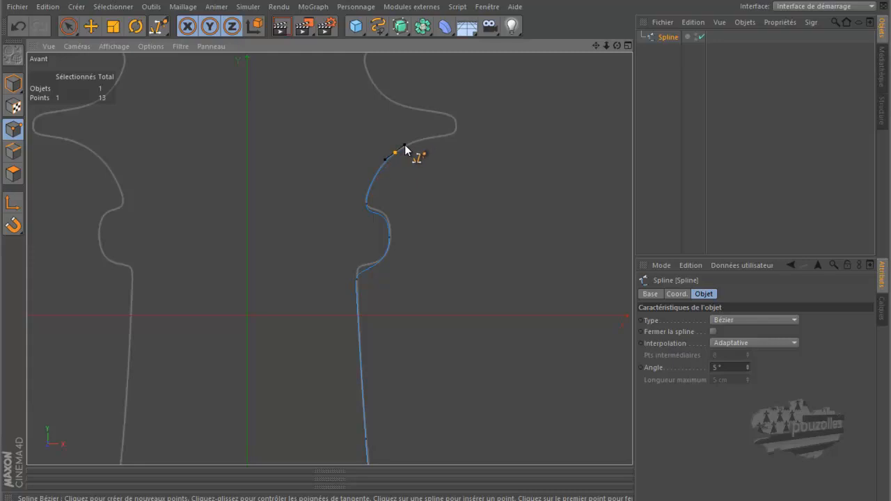
Place a smooth point with vertical tangents at the outer tip of the lower collar, redoing the first attempt.
left_click(456, 123)
left_click(18, 27)
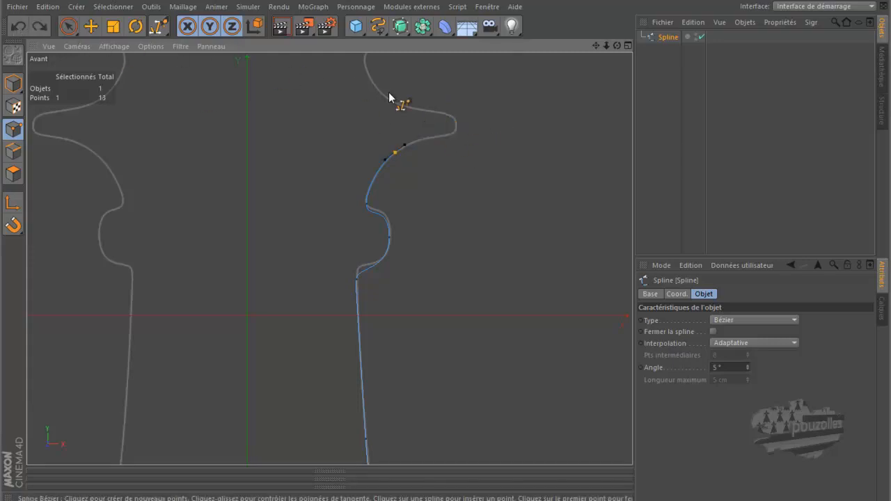
left_click(457, 125)
left_click_drag(458, 121, 455, 112)
Trace the groove and the upper collar up to the inner corner where the bishop's head begins.
left_click_drag(597, 44, 446, 242)
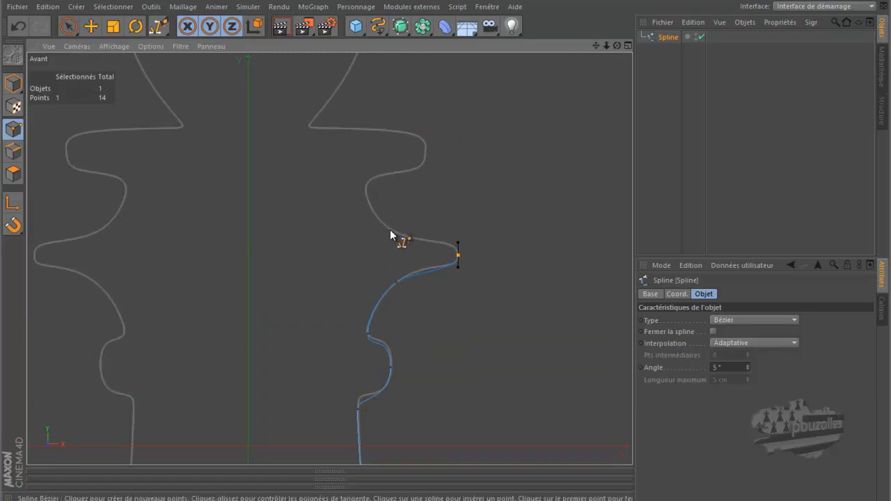
left_click_drag(389, 228, 387, 224)
left_click(368, 183)
left_click(422, 166)
left_click(420, 138)
left_click(310, 128)
Trace the bulging side of the bishop's head with a smooth point at its widest part, ending at the neck.
left_click_drag(601, 44, 446, 245)
left_click_drag(597, 45, 448, 243)
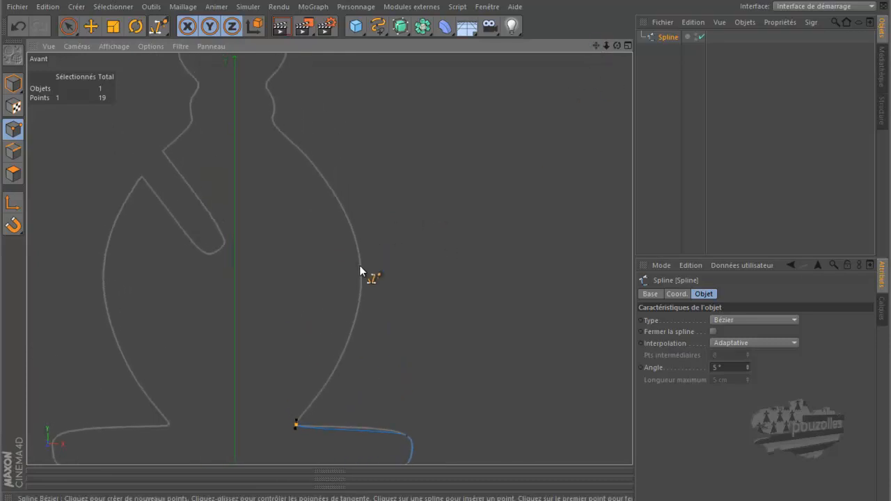
left_click_drag(364, 271, 362, 205)
left_click(274, 126)
Trace the neck and top ball, ending the spline at the ball's summit on the vertical axis with horizontal tangents.
left_click_drag(596, 45, 428, 274)
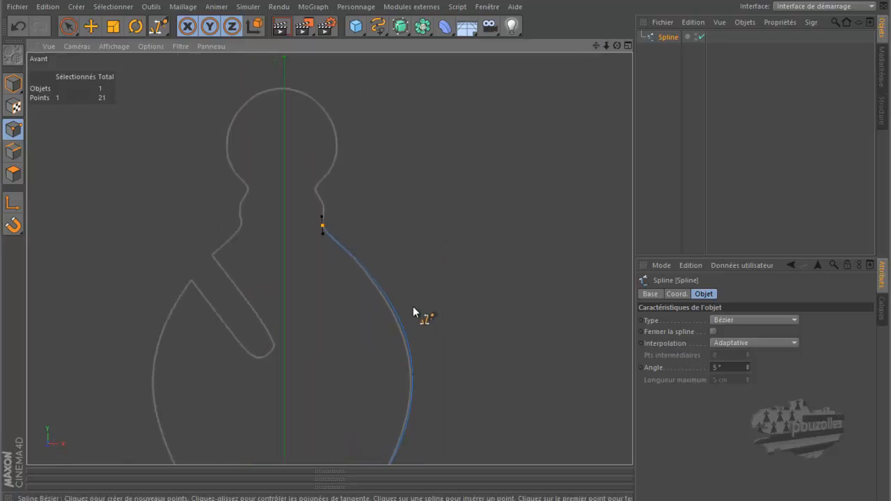
left_click(324, 208)
left_click_drag(336, 141, 337, 118)
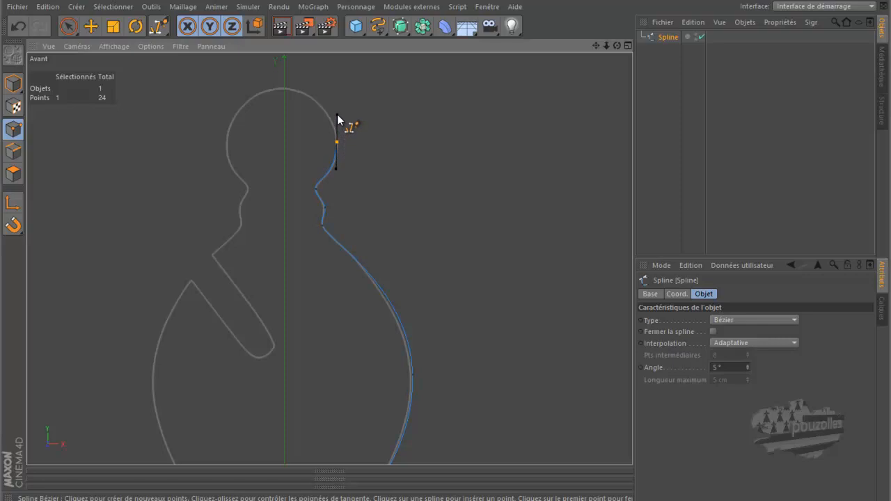
left_click(285, 88)
left_click_drag(275, 86, 271, 88)
scroll(393, 154, "down", 5)
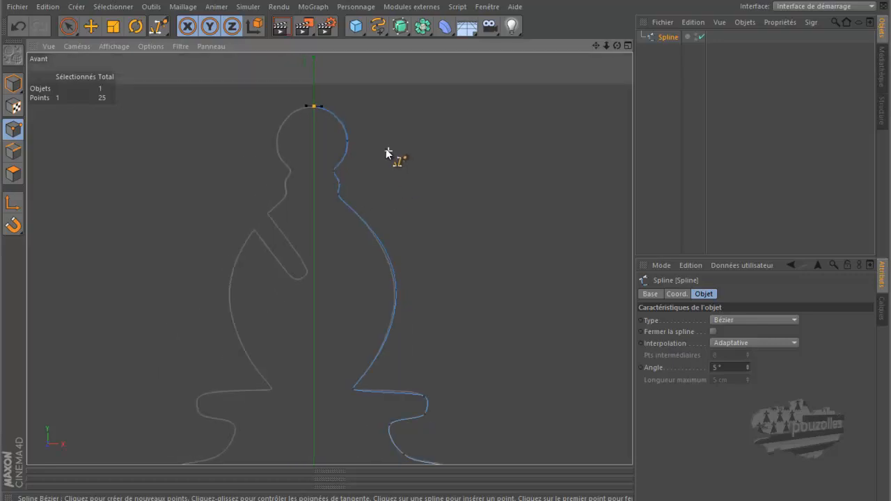
scroll(393, 154, "down", 5)
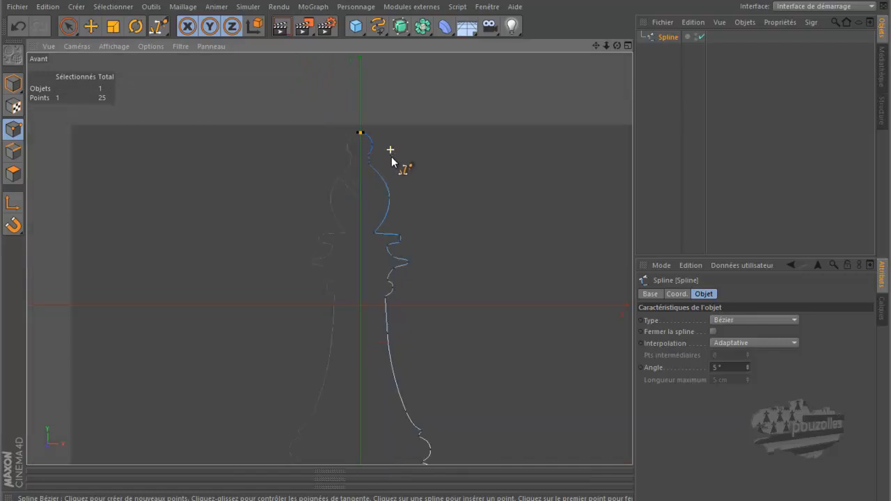
scroll(427, 403, "up", 6)
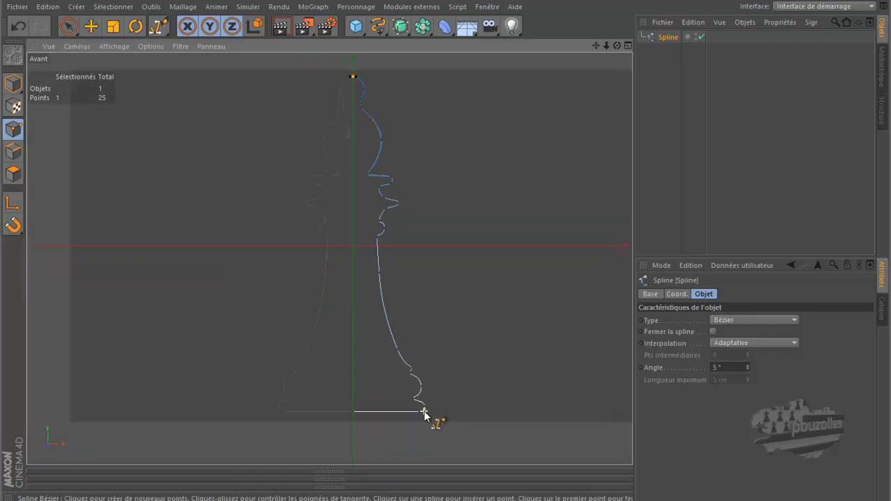
Move the spline's bottom corner point inward along the base line so the rounded foot follows the reference outline.
scroll(441, 402, "up", 3)
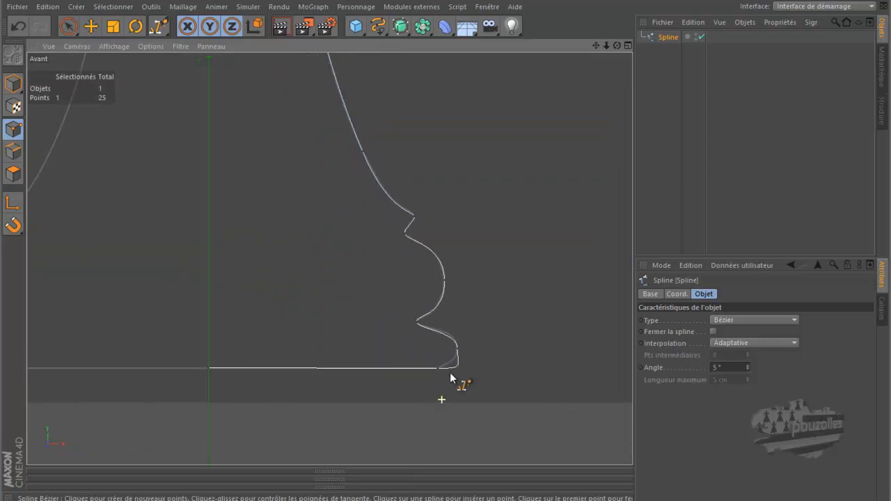
scroll(480, 320, "up", 3)
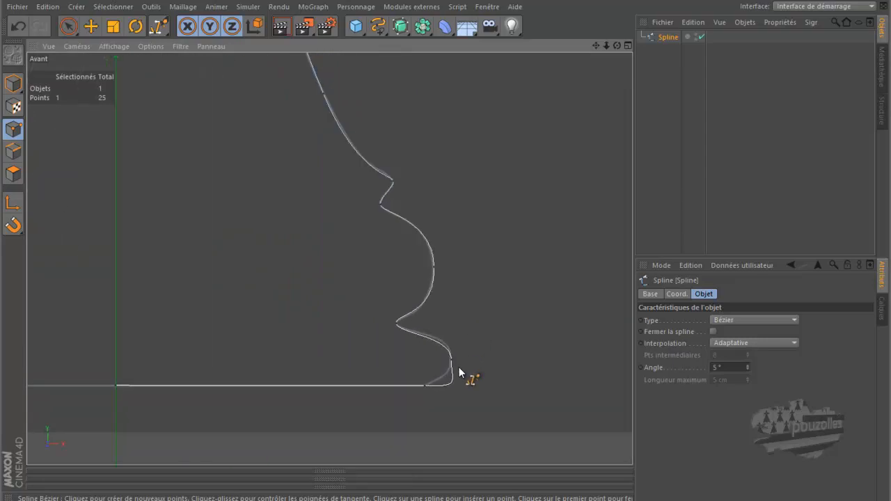
left_click(91, 27)
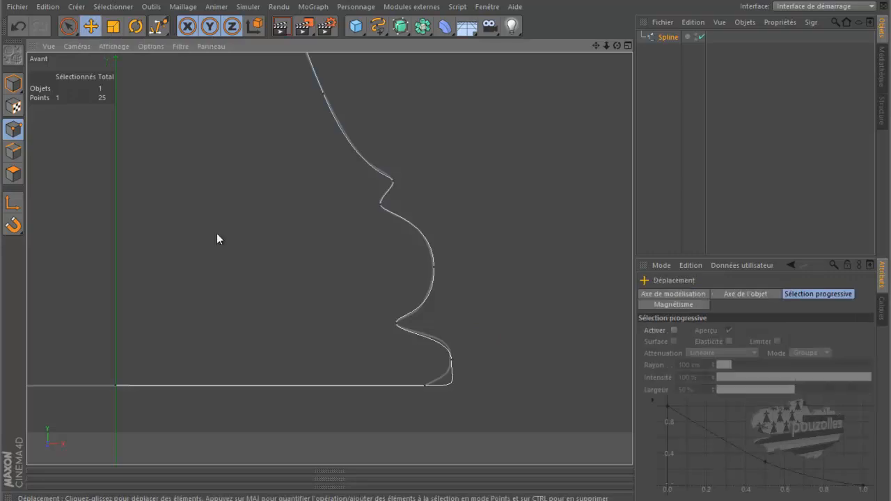
left_click(424, 387)
left_click_drag(422, 385, 388, 386)
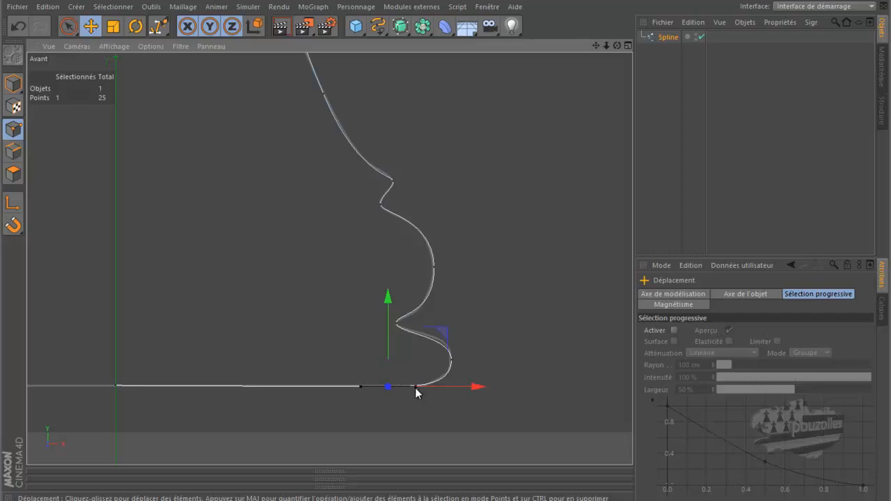
scroll(417, 392, "up", 5)
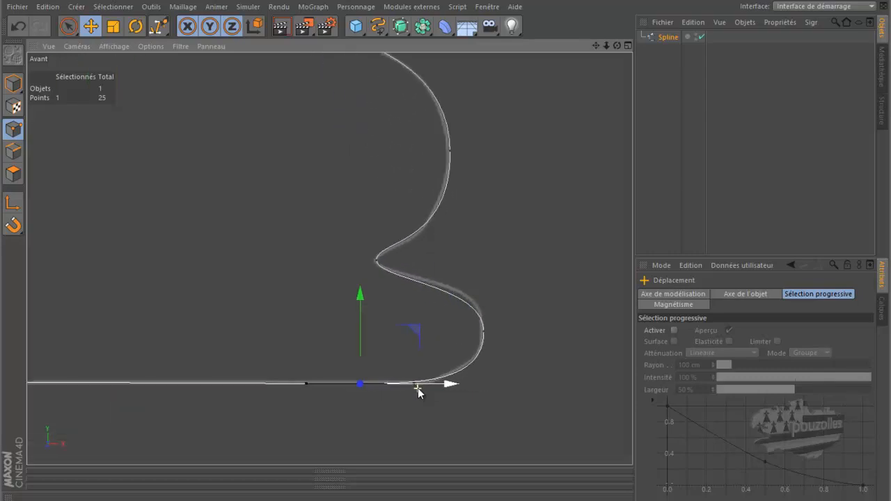
scroll(418, 391, "down", 3)
scroll(418, 388, "down", 1)
left_click_drag(419, 387, 419, 388)
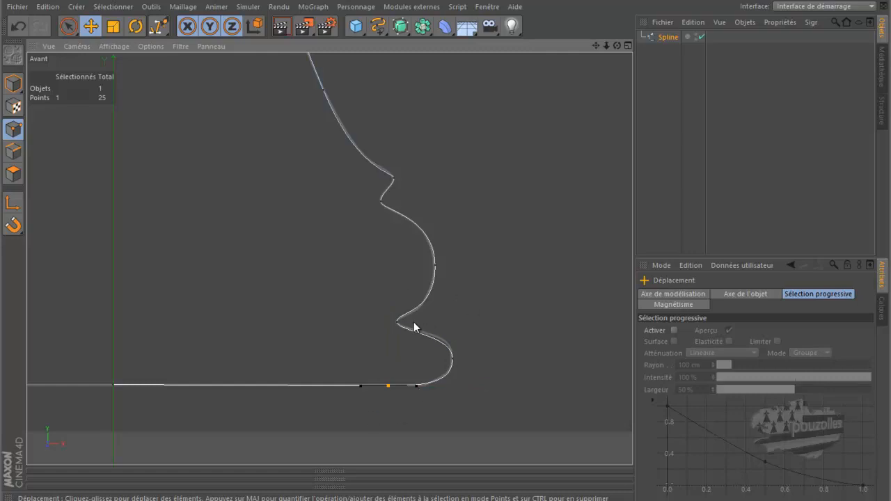
mouse_move(388, 385)
left_mouse_down()
mouse_move(393, 395)
mouse_move(387, 385)
left_mouse_up()
Lengthen the vertical tangents of the foot's outermost point so the curve above it matches the reference.
scroll(429, 333, "up", 6)
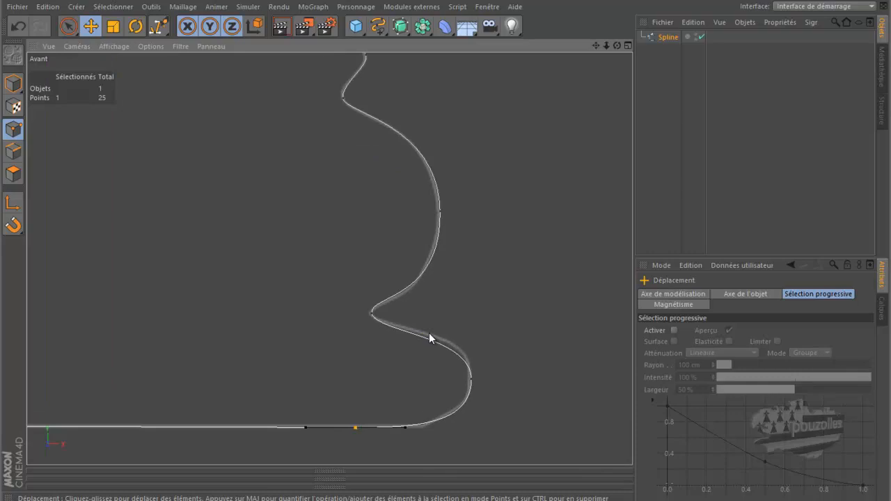
left_click(472, 380)
left_click_drag(472, 343, 472, 349)
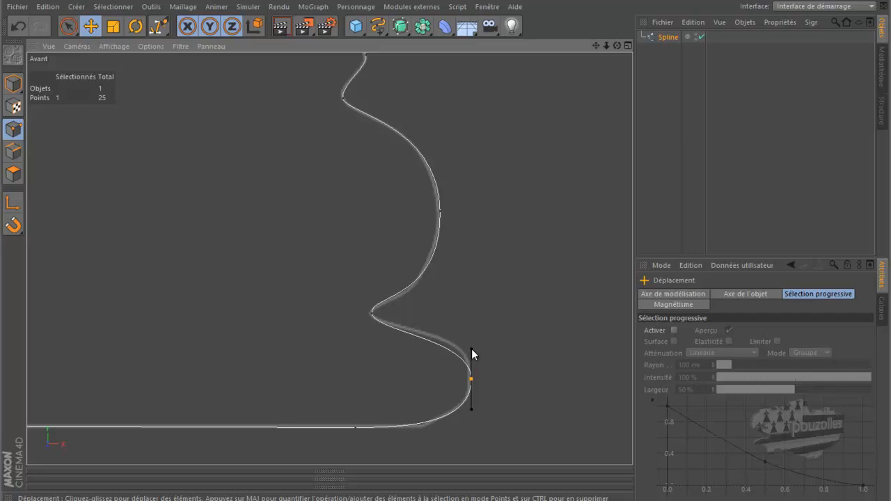
left_click_drag(472, 349, 474, 337)
Insert an extra point on the foot's lower rounded corner with the Knife, undoing the accidental nudge of the outermost point.
key("k")
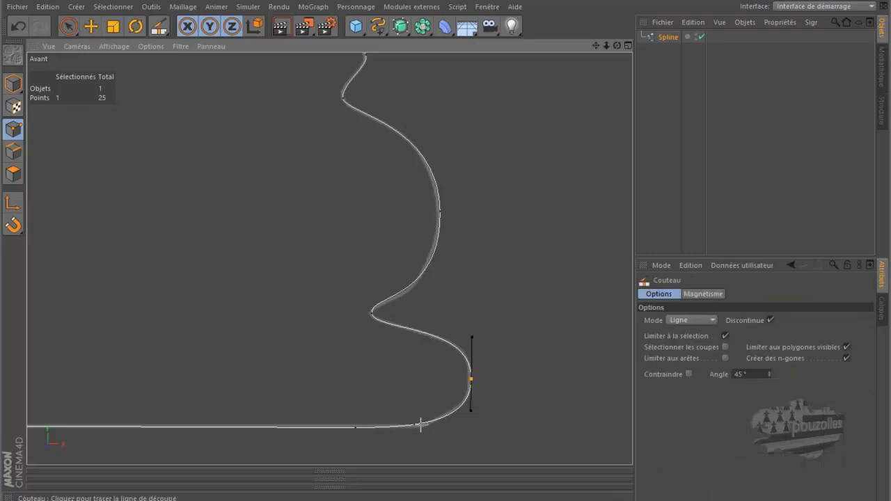
left_click_drag(428, 446, 418, 412)
left_click(90, 28)
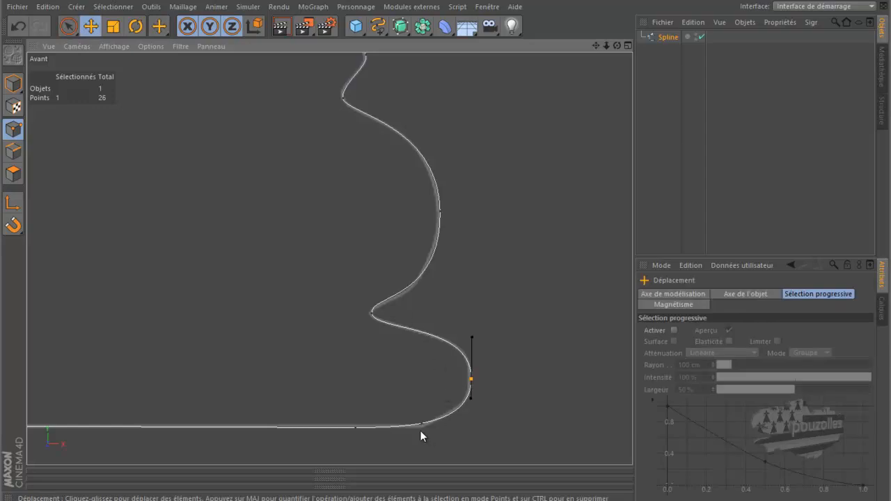
left_click_drag(422, 424, 422, 424)
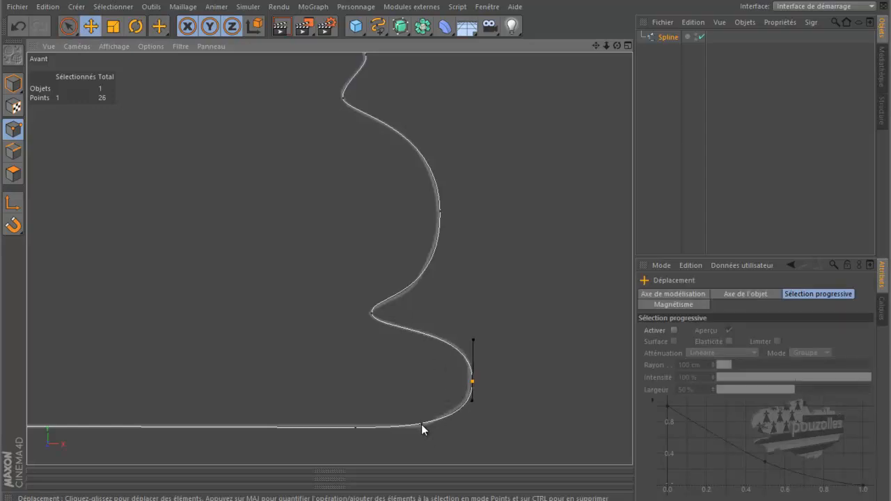
left_click(19, 27)
Position the new point on the foot's lower rounded corner and adjust its tangents to follow the reference.
left_click(421, 424)
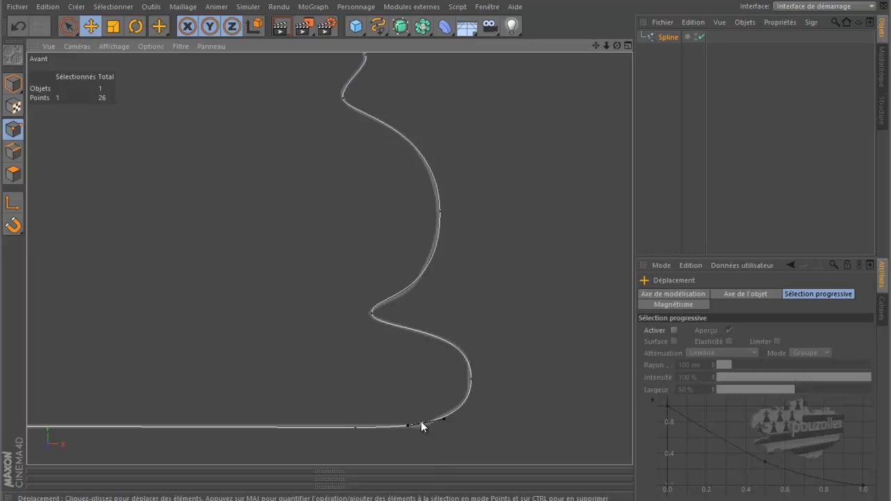
left_click_drag(421, 422, 422, 424)
left_click_drag(441, 432, 441, 432)
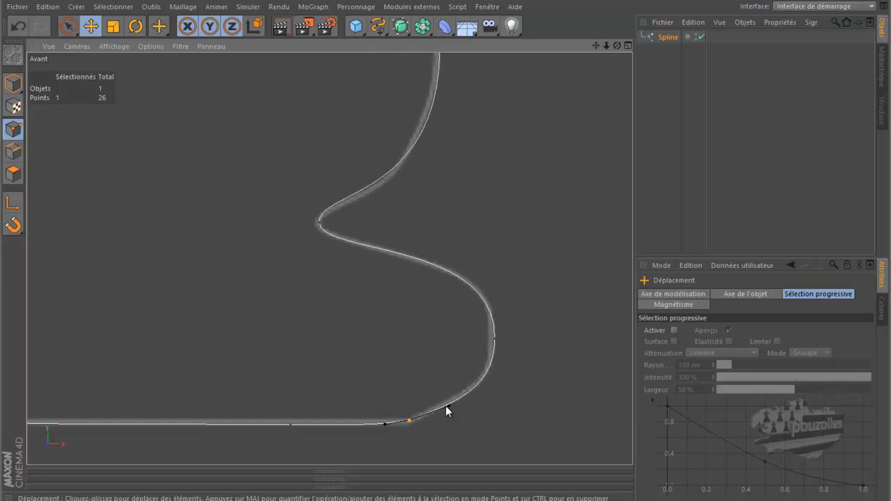
left_click_drag(435, 405, 434, 404)
left_click_drag(486, 376, 484, 411)
Refine the inner groove point and outer ridge point above the base bulge, lengthening the ridge point's vertical tangents.
left_click_drag(495, 376, 425, 227)
scroll(401, 123, "up", 5)
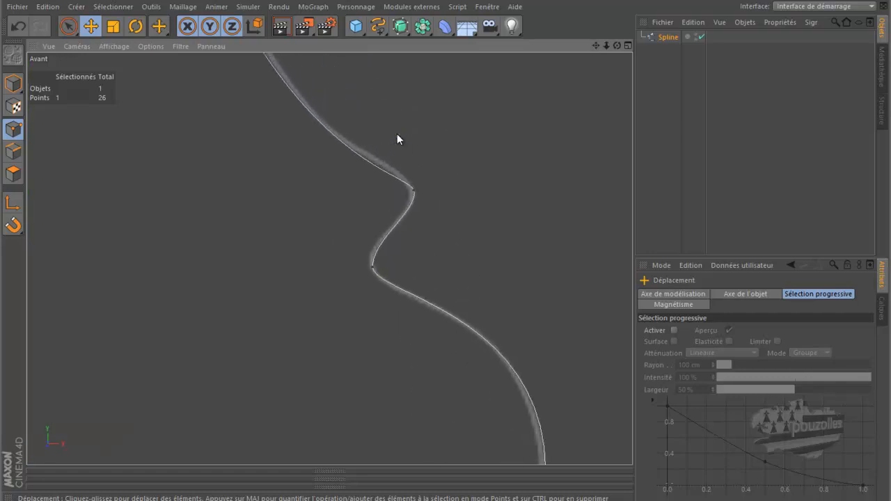
scroll(397, 134, "up", 2)
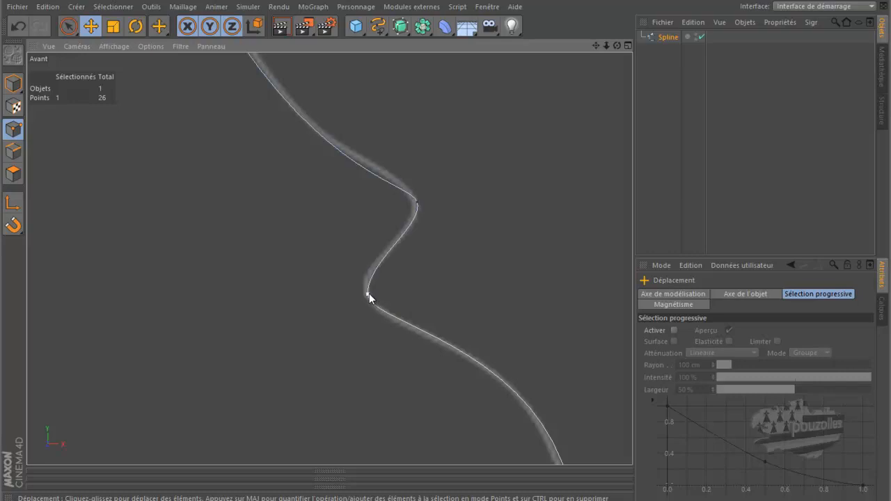
left_click_drag(367, 294, 368, 292)
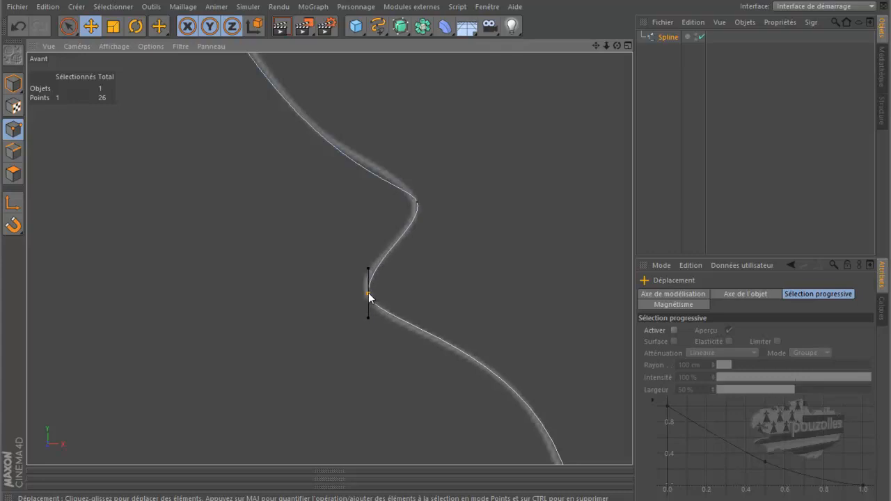
left_click(416, 201)
left_click_drag(413, 184, 417, 170)
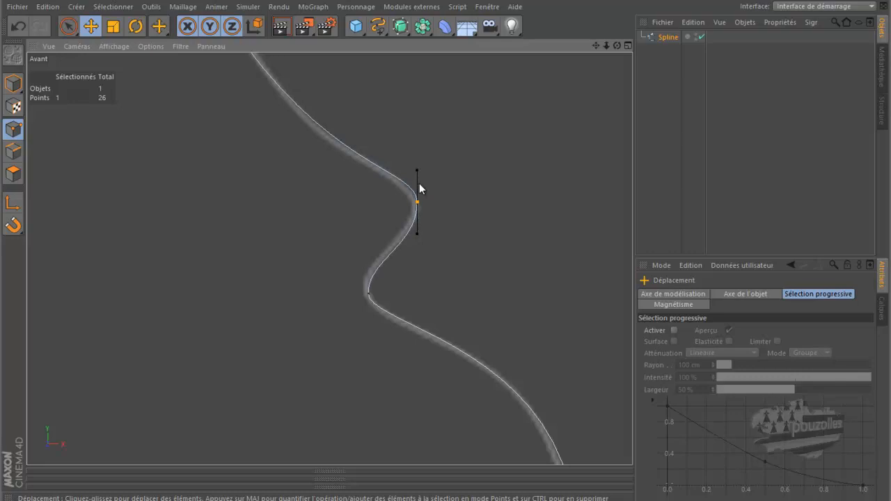
left_click_drag(418, 202, 420, 205)
Shift the point on the lower flare of the body slightly outward and realign its tangents with the reference.
left_click_drag(597, 45, 447, 243)
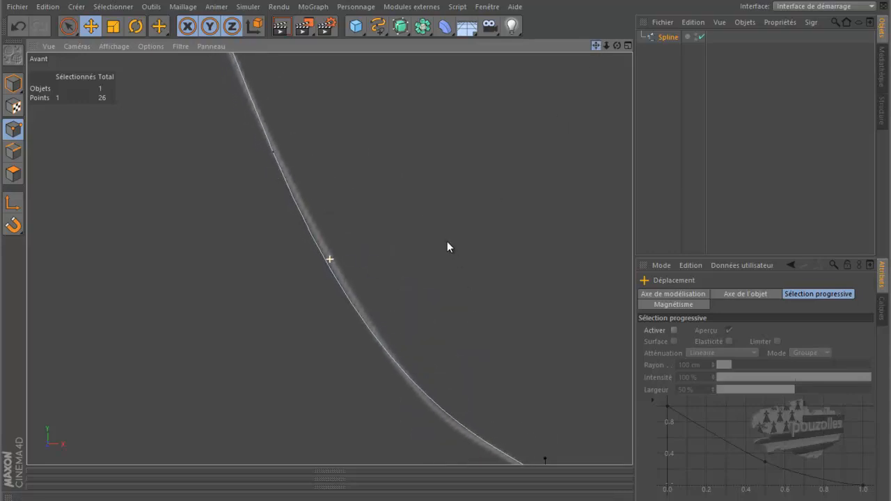
left_click(274, 151)
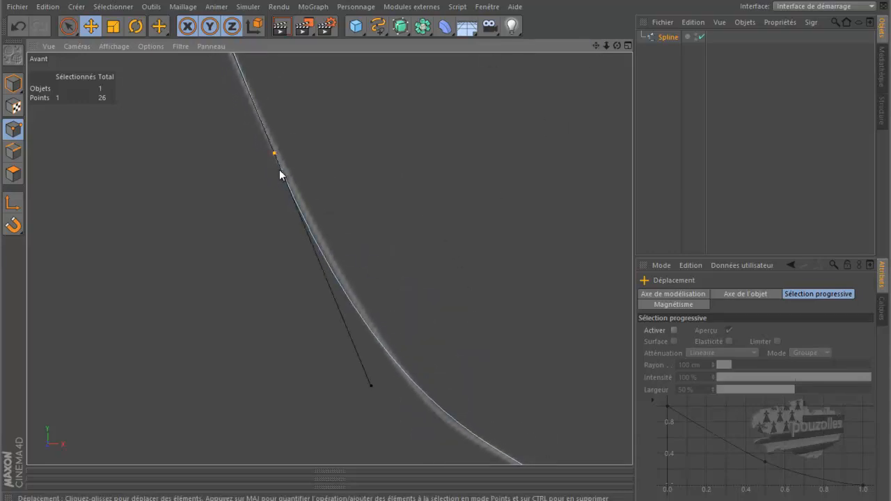
left_click_drag(275, 152, 280, 153)
scroll(256, 235, "down", 5)
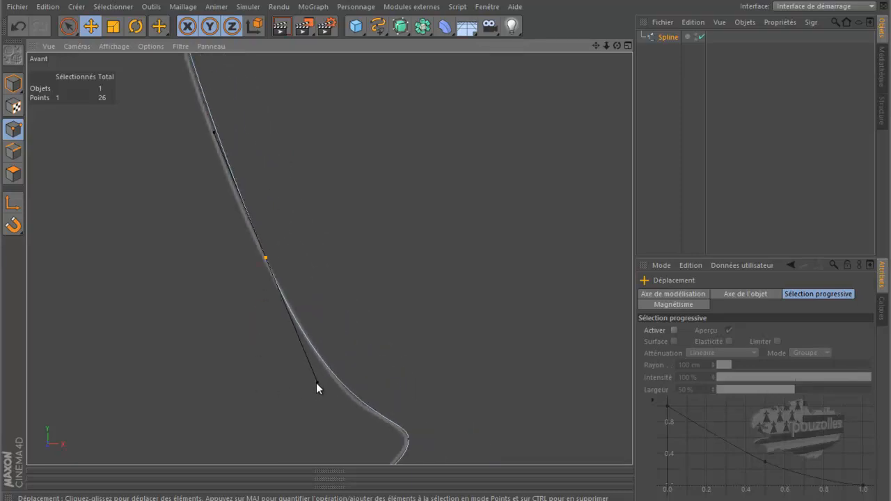
left_click_drag(317, 383, 321, 382)
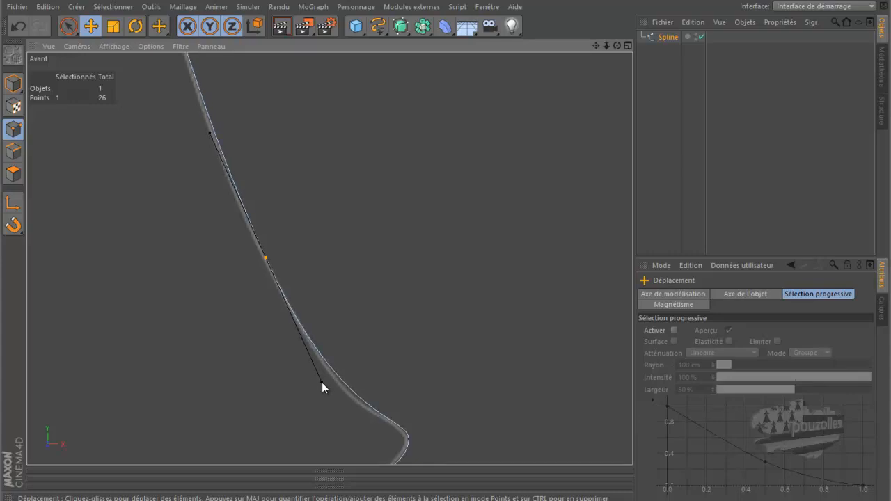
left_click_drag(322, 383, 332, 401)
Lengthen the vertical tangents of the ridge point where the body's flare meets the base.
left_click(409, 439)
left_click_drag(409, 421, 408, 413)
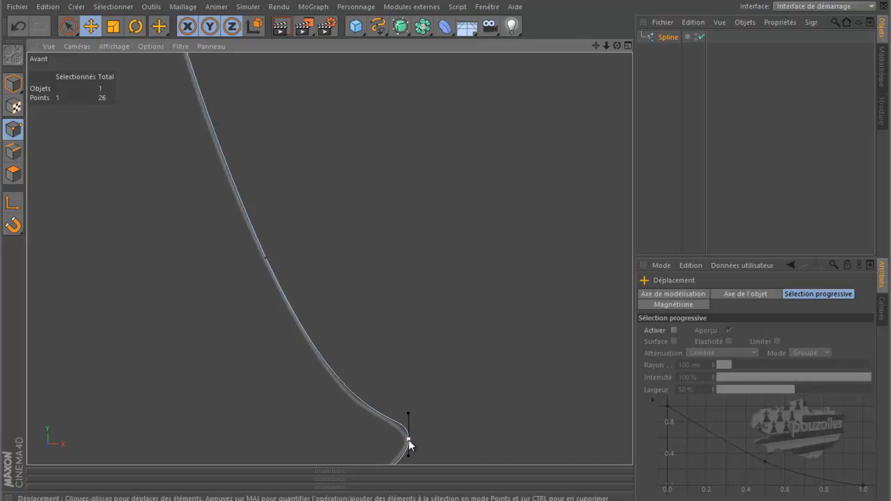
left_click_drag(408, 441, 408, 441)
Nudge the point midway up the bishop's slender body slightly outward onto the reference outline.
right_click_drag(284, 235, 322, 362, "alt")
scroll(322, 362, "down", 6)
scroll(272, 111, "up", 5)
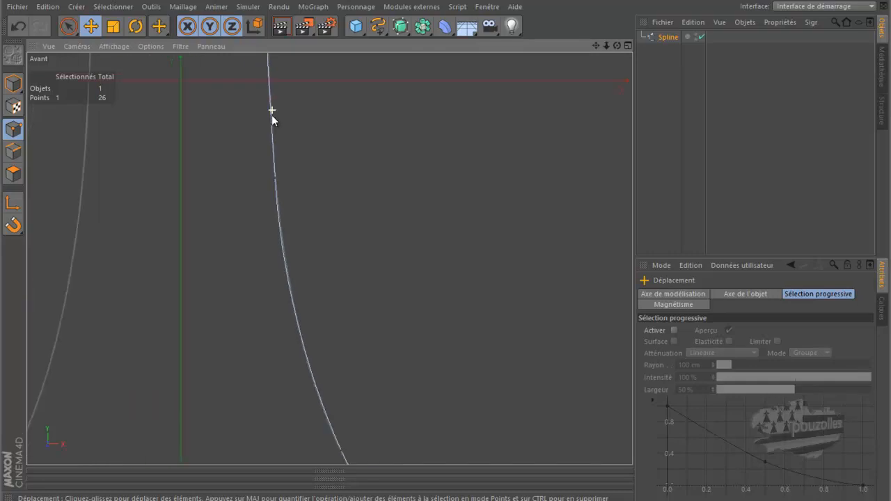
scroll(266, 138, "up", 2)
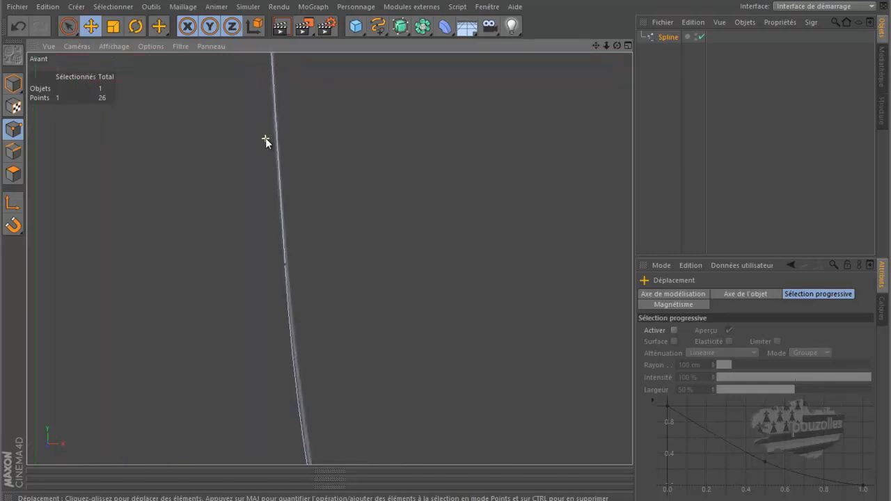
left_click(289, 293)
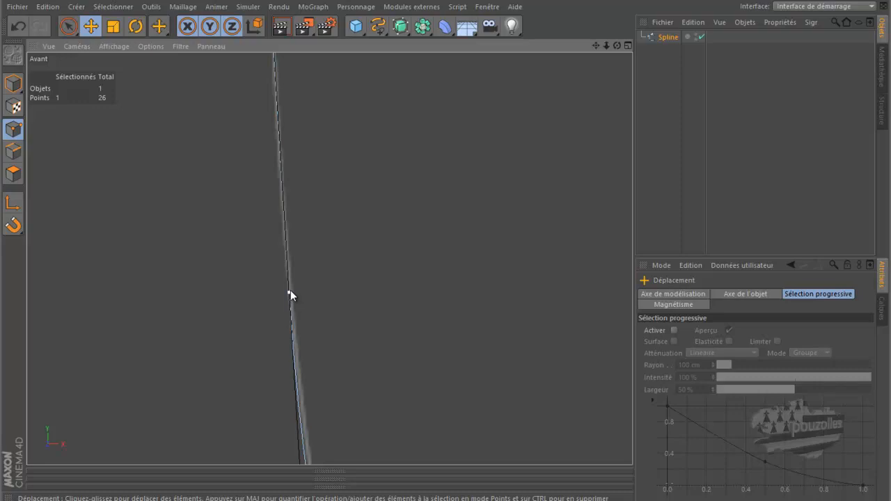
left_click_drag(289, 292, 291, 292)
Raise the point at the top of the body, just below the small ring, to match the reference corner.
left_click_drag(597, 46, 447, 242)
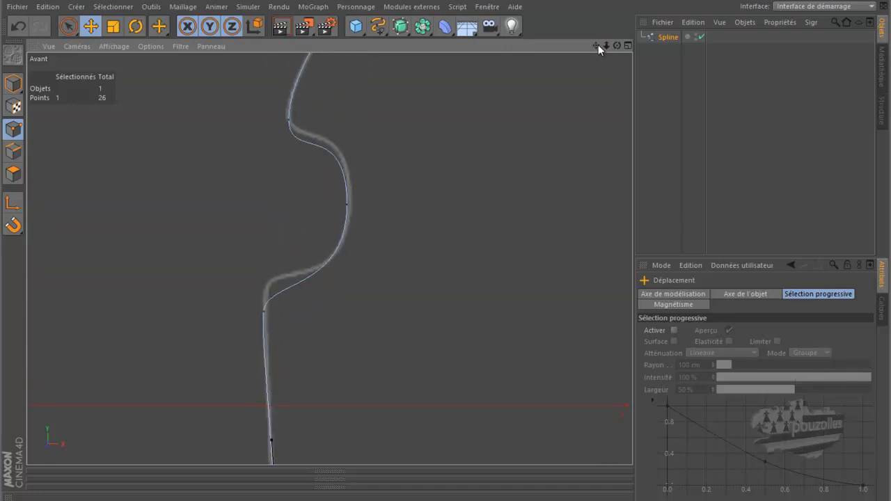
left_click(265, 312)
left_click_drag(262, 312, 267, 292)
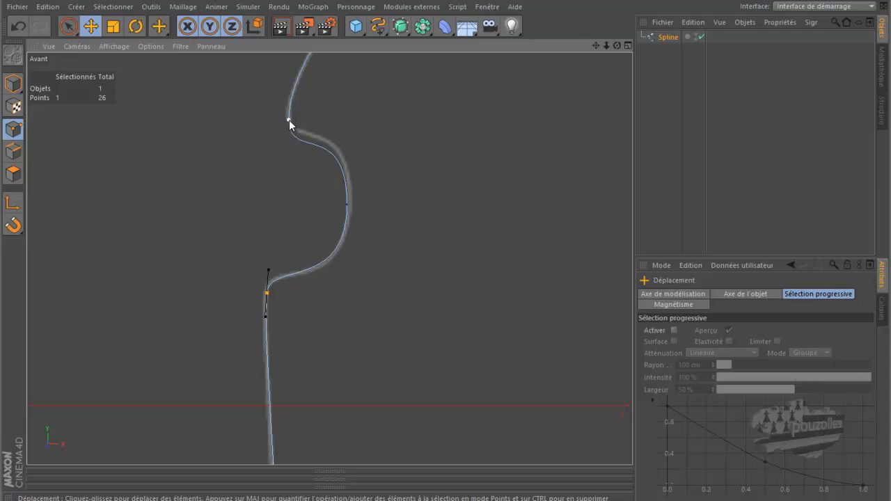
Fit the small ring's upper half by shifting its widest point outward, raising its top corner point and lengthening the upper tangent.
left_click(347, 206)
left_click_drag(348, 207, 351, 207)
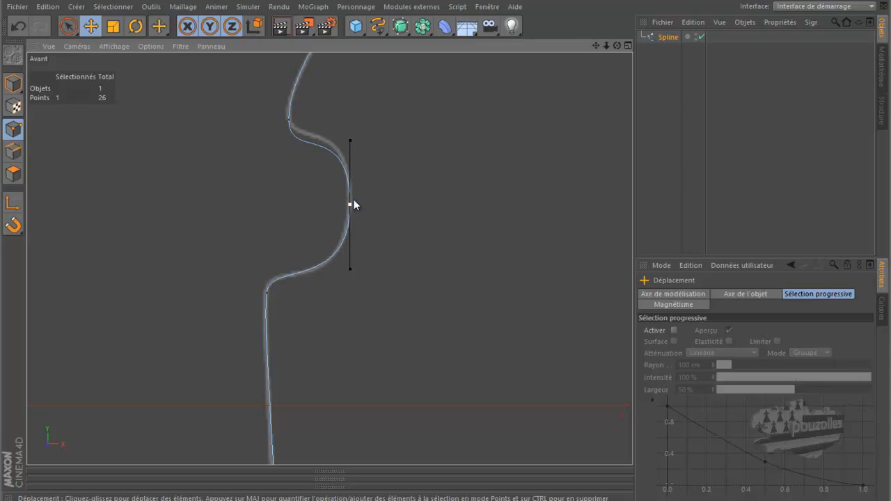
left_click(289, 122)
left_click_drag(289, 119, 289, 108)
left_click(351, 204)
left_click_drag(350, 140, 348, 131)
Move the two points on the concave curve between the small ring and the lower collar onto the reference outline.
left_click_drag(596, 45, 445, 252)
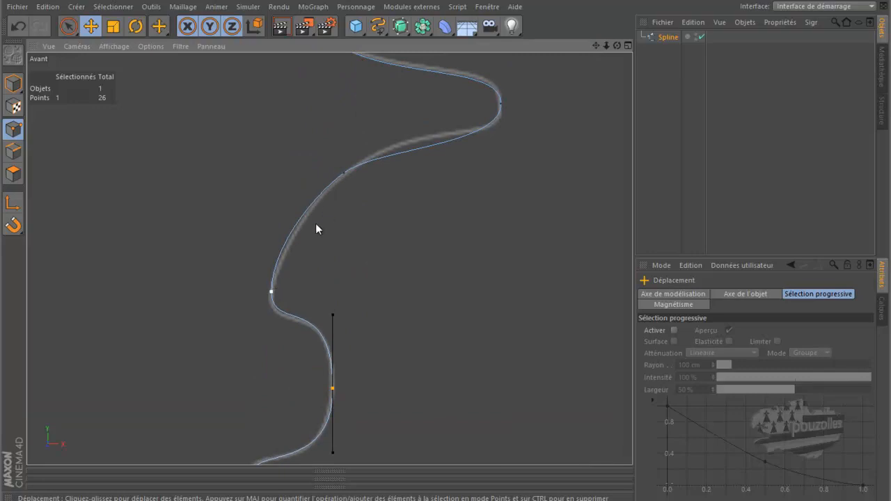
left_click(344, 173)
left_click_drag(344, 173, 359, 164)
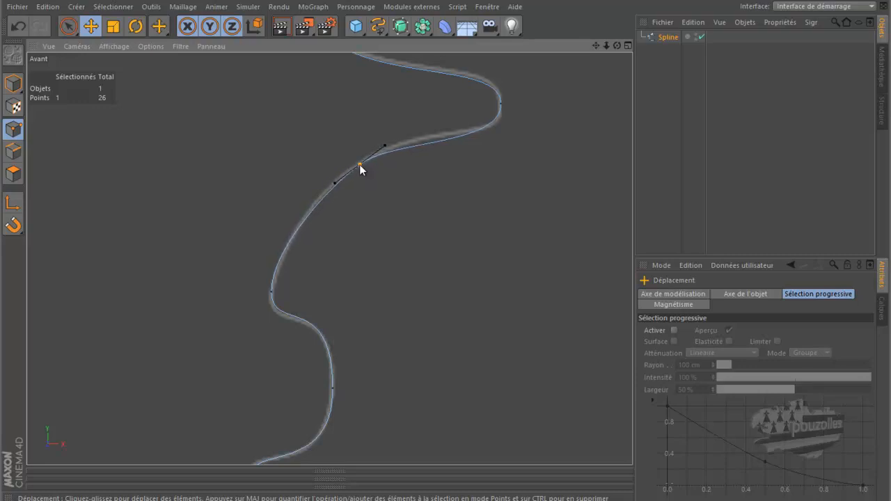
left_click(272, 292)
left_click_drag(271, 292, 274, 296)
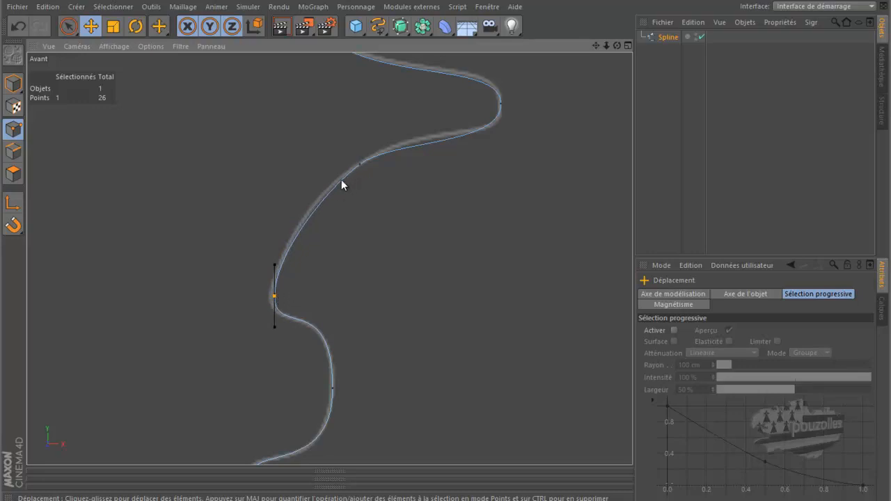
Reshape the lower collar's outer tip by lengthening its upper tangent, independently shortening the lower one and nudging the point.
left_click(500, 105)
left_click_drag(503, 66, 503, 62)
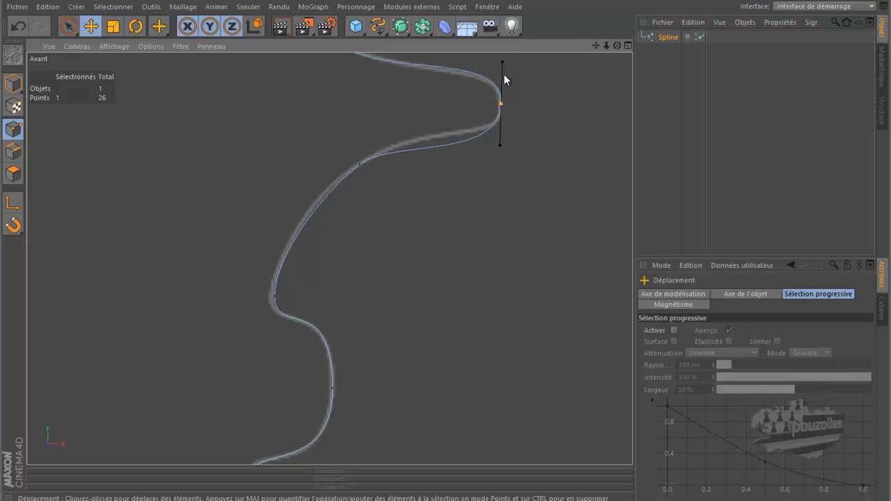
left_click_drag(500, 143, 501, 126, "shift")
left_click_drag(500, 123, 501, 122, "shift")
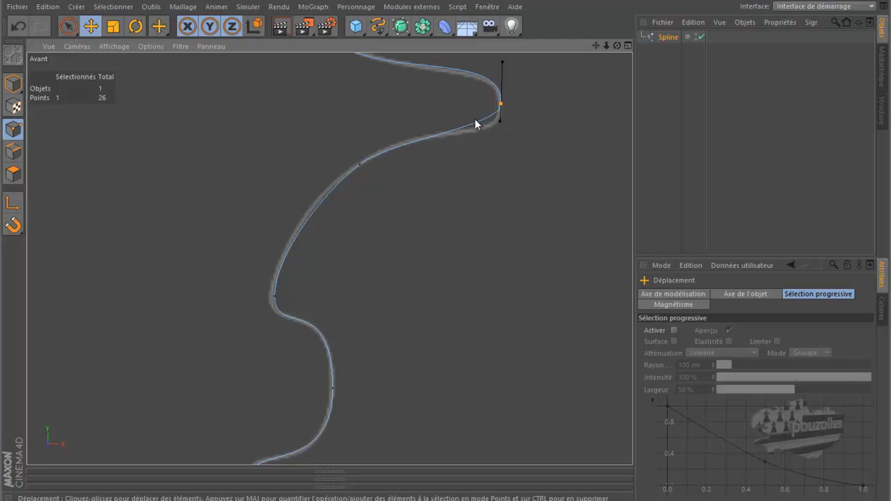
left_click_drag(501, 102, 503, 108)
Insert an extra point in the middle of the upper collar's top edge with the Knife.
left_click_drag(596, 45, 444, 244)
middle_click_drag(445, 242, 467, 273, "alt")
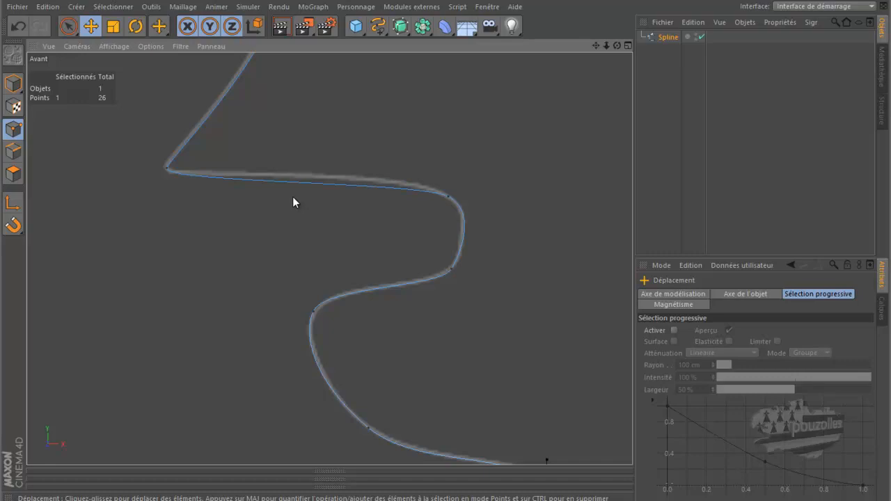
key("k")
left_click_drag(305, 216, 312, 128)
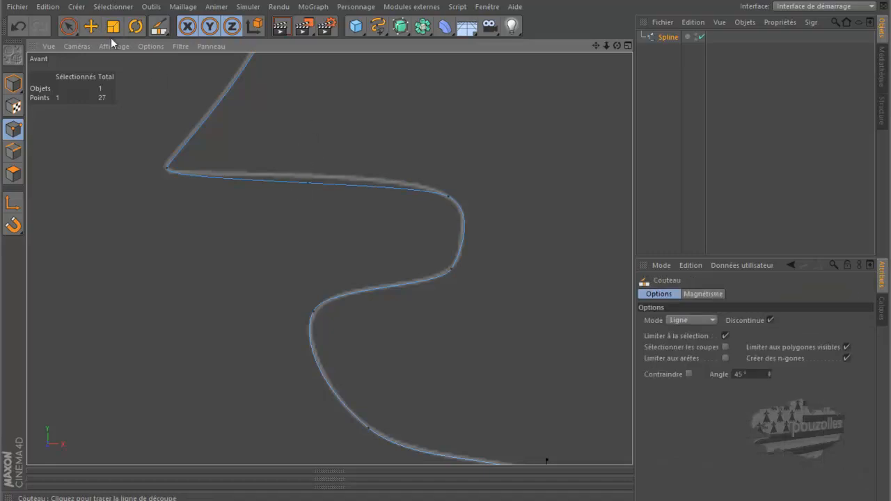
Raise the inserted point on the upper collar's top edge onto the reference outline.
left_click(90, 26)
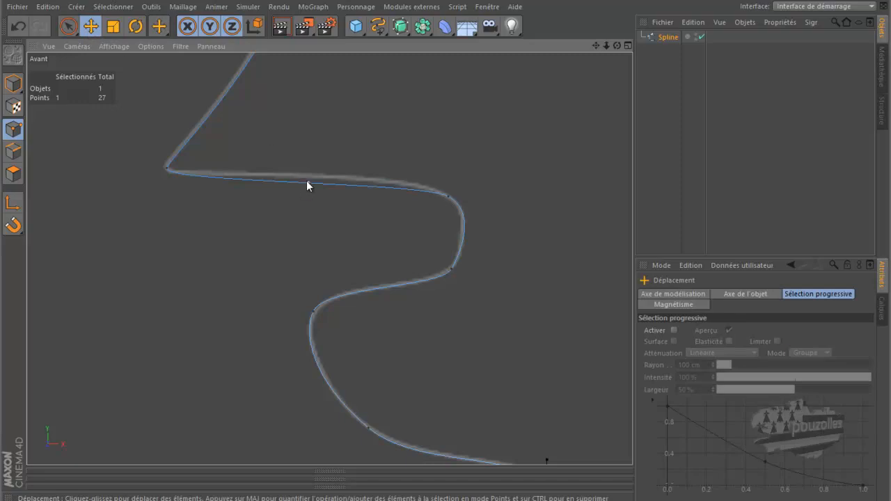
left_click_drag(308, 185, 310, 181)
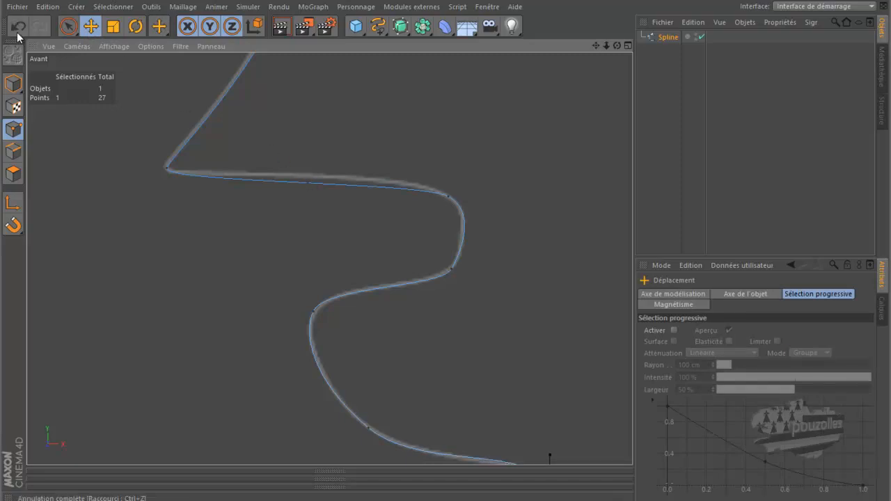
left_click(18, 27)
left_click(309, 184)
left_click_drag(309, 183, 310, 176)
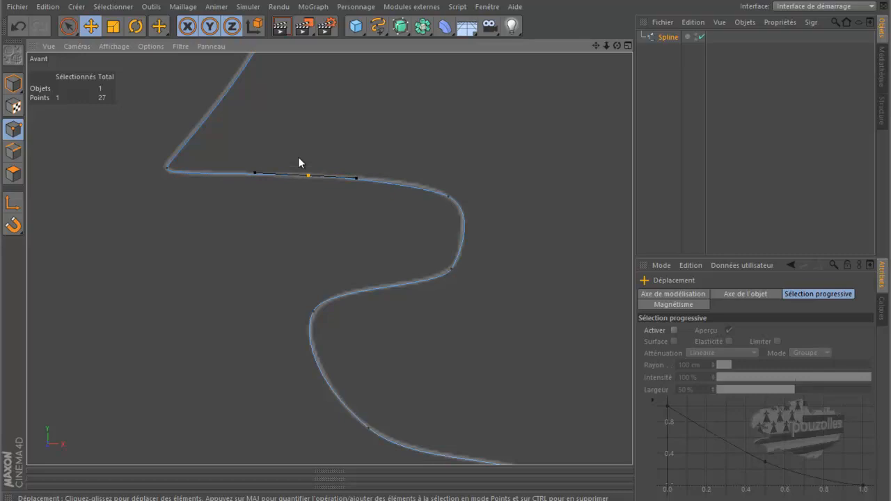
Select the spline's topmost point with the selection brush and set its X position to 0 cm.
middle_click_drag(298, 161, 298, 238, "alt")
scroll(301, 241, "down", 3)
scroll(424, 234, "down", 3)
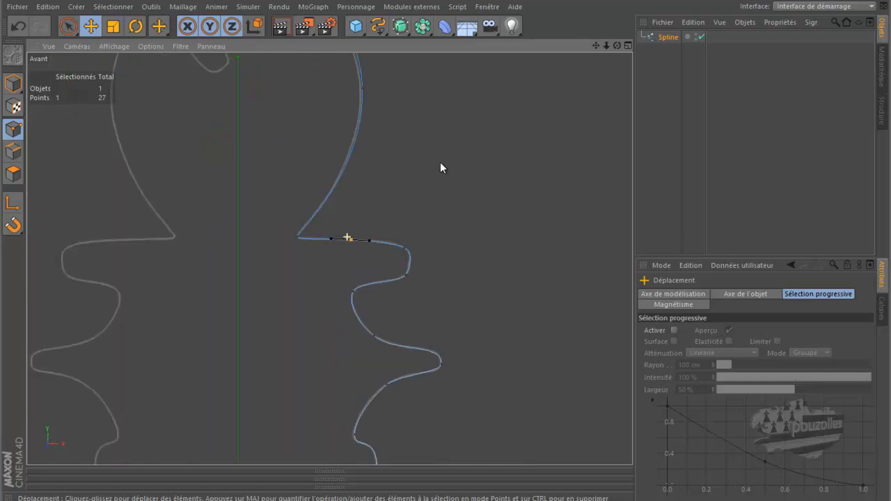
left_click_drag(597, 44, 446, 238)
scroll(318, 109, "down", 3)
scroll(310, 101, "down", 2)
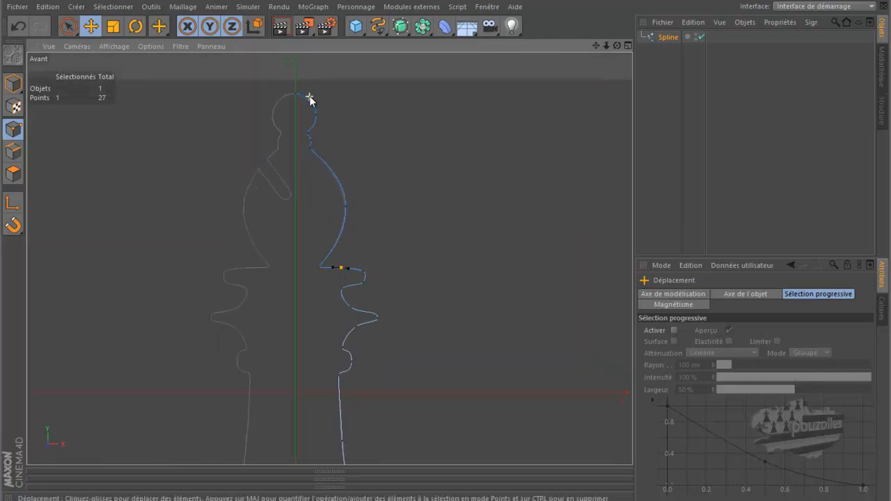
left_click(68, 27)
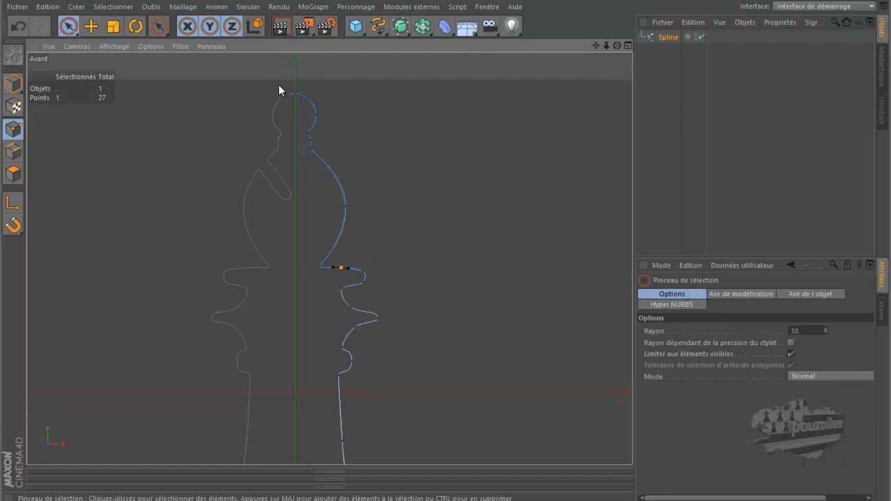
left_click(296, 92)
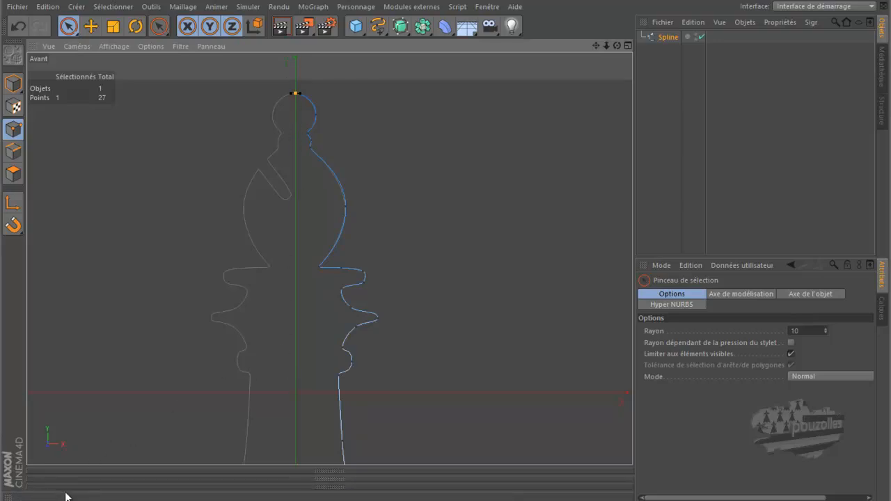
left_click(334, 488)
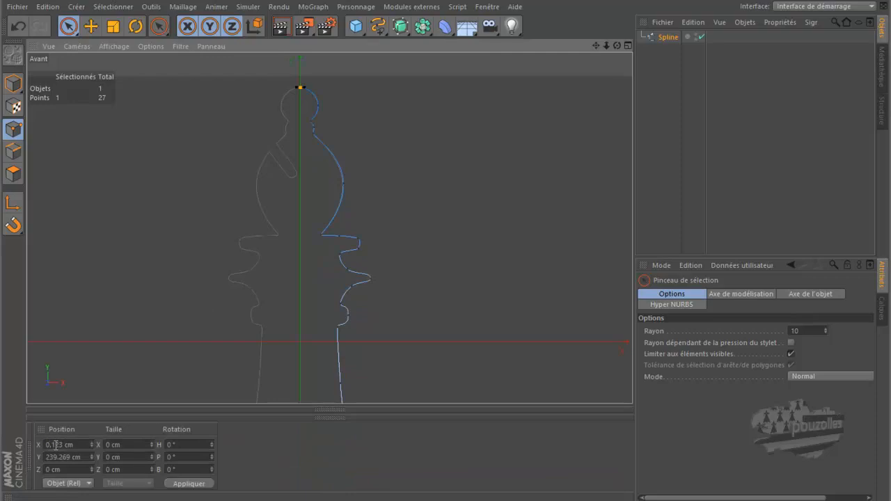
double_click(66, 445)
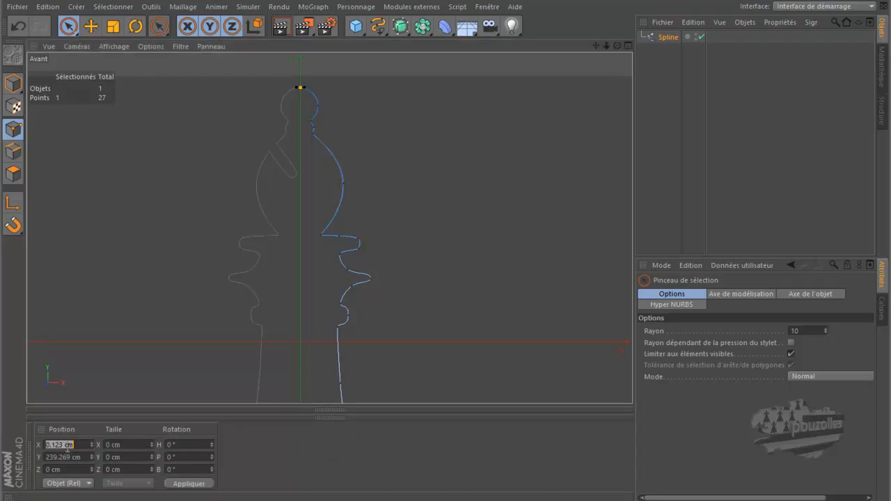
type("0")
left_click(186, 487)
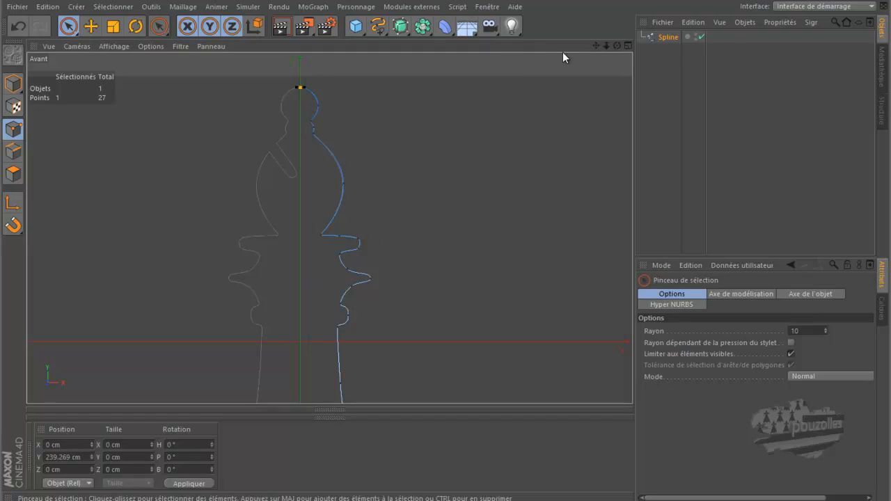
Select the spline's end point at the centre of the base and set its X position to 0 cm.
left_click_drag(596, 45, 446, 243)
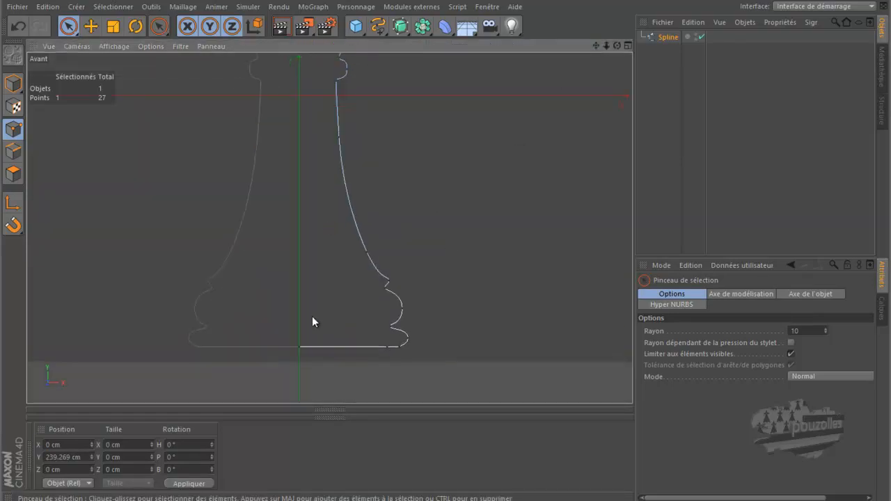
left_click(300, 346)
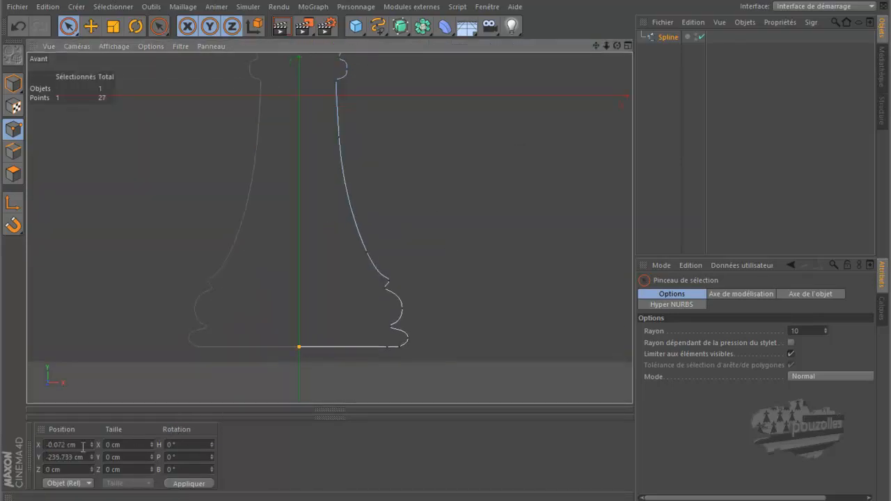
double_click(62, 444)
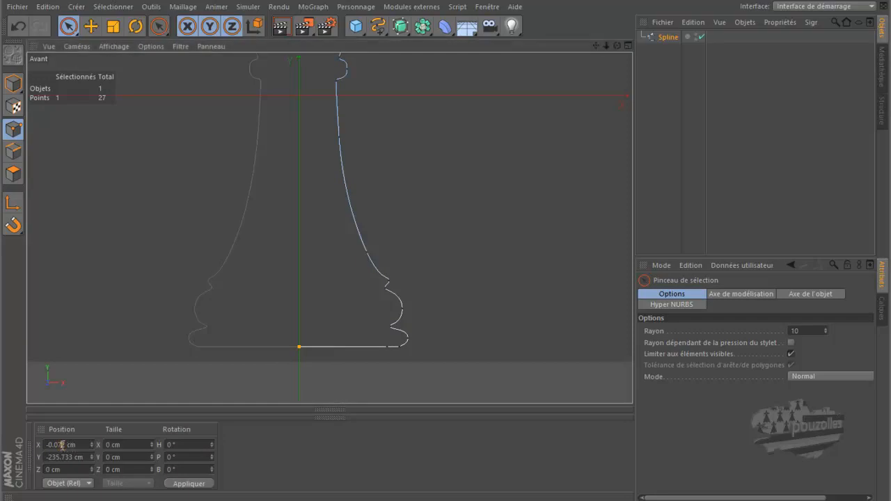
type("0")
left_click(195, 486)
Add a Révolution NURBS object in the perspective view and make the spline its child to lathe the bishop.
middle_click(172, 207)
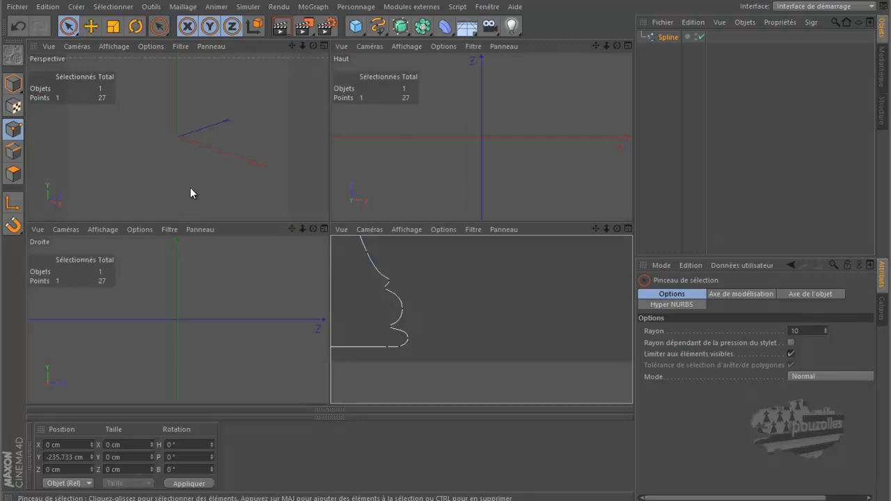
middle_click(187, 186)
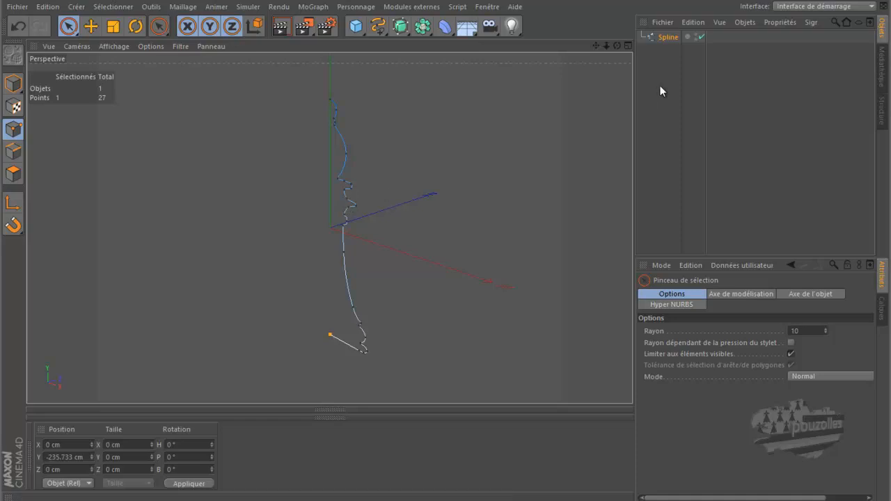
left_click_drag(617, 45, 448, 240)
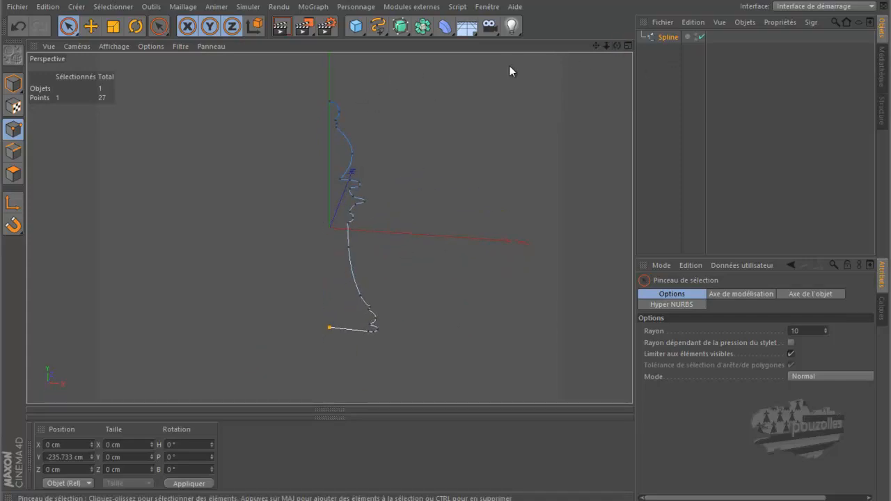
left_click_drag(617, 45, 439, 223)
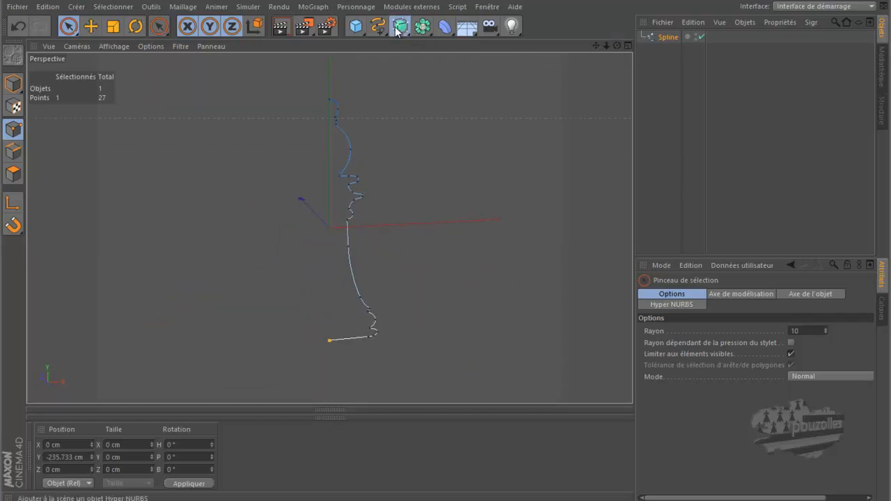
left_click(400, 26)
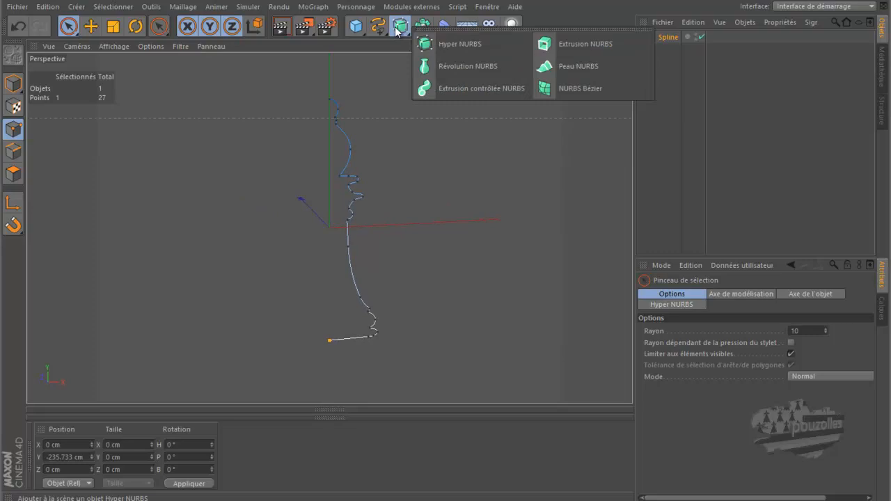
left_click(461, 65)
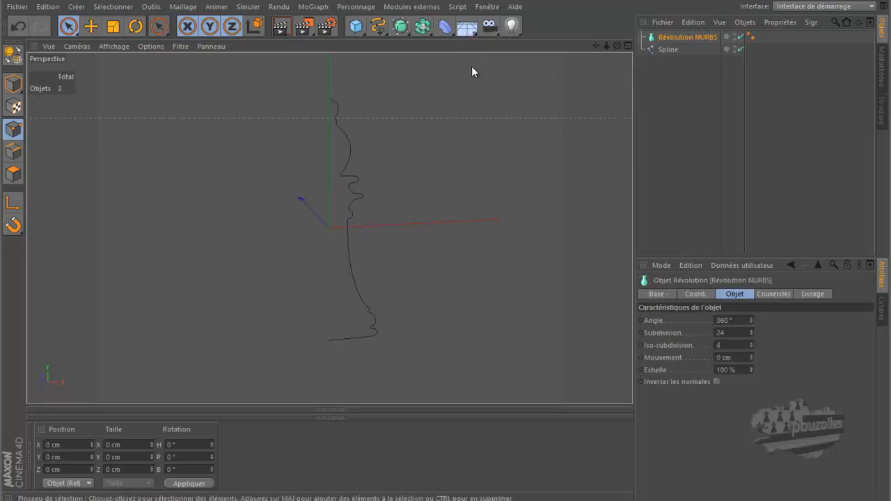
left_click(666, 49)
left_click_drag(680, 38, 680, 38)
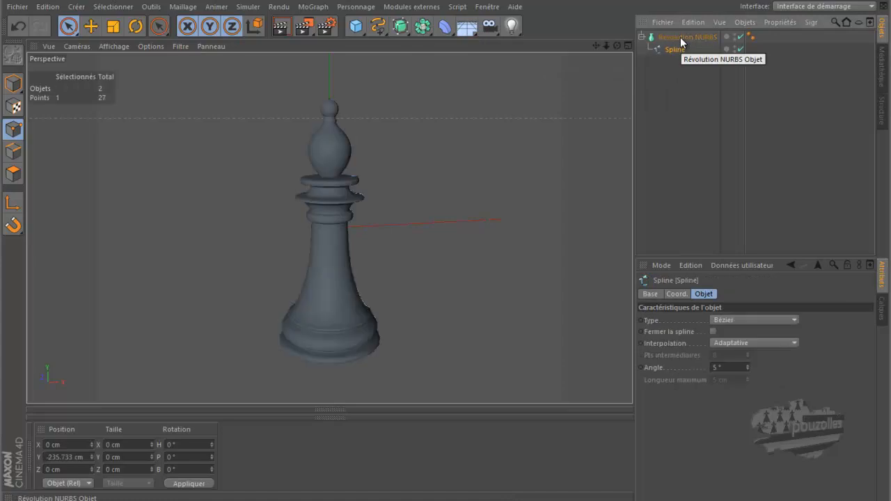
Render the bishop in the perspective view and examine the reference image's diagonal notch against the model in the front view.
left_click(280, 28)
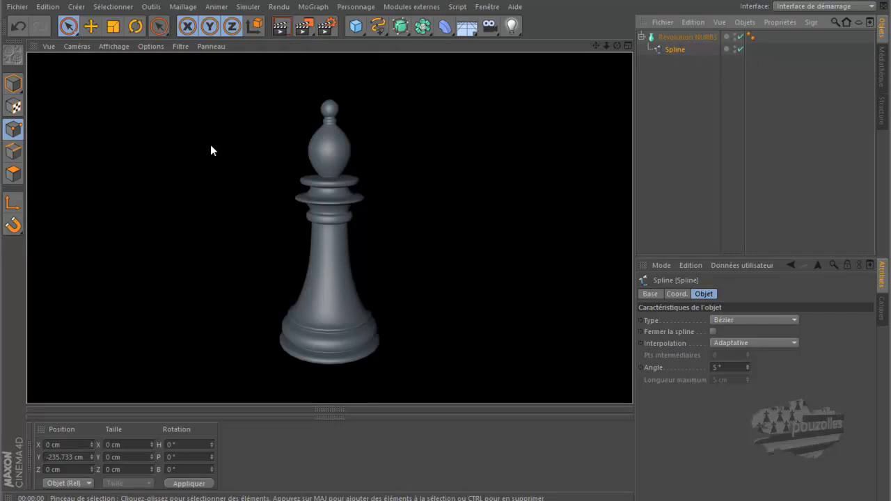
middle_click(302, 256)
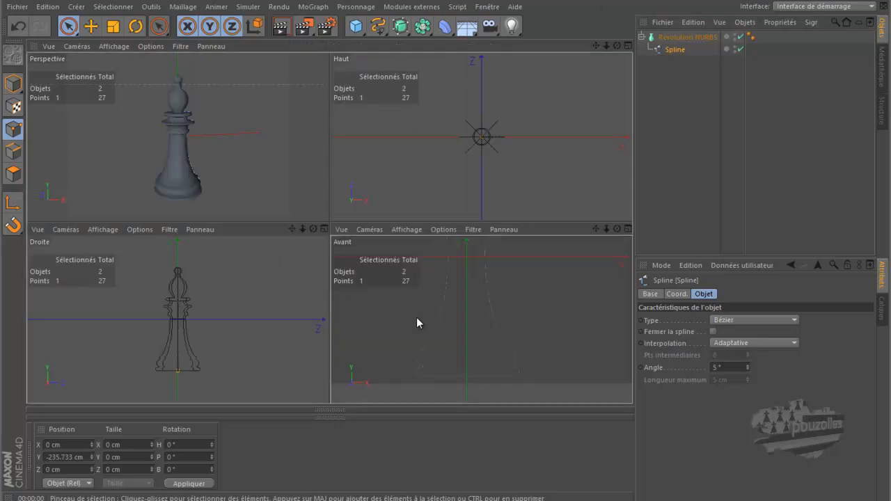
middle_click(416, 318)
scroll(415, 322, "down", 5)
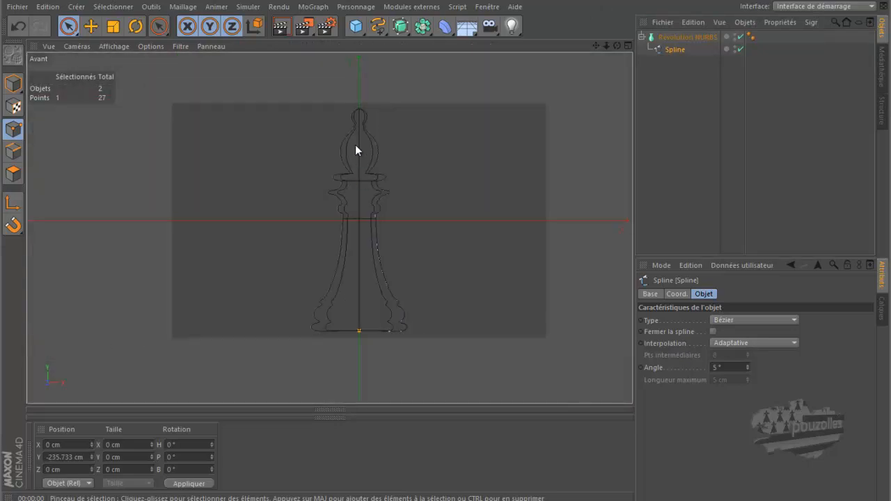
scroll(355, 145, "up", 6)
scroll(350, 144, "up", 2)
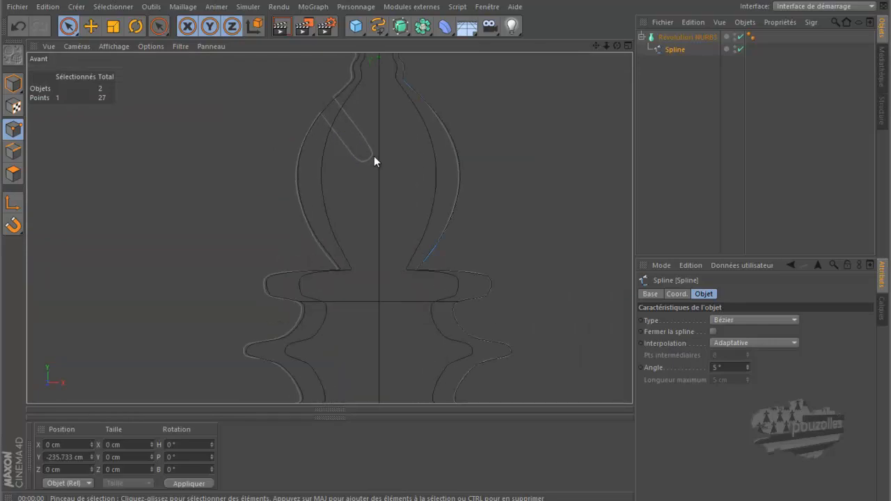
scroll(286, 124, "down", 5)
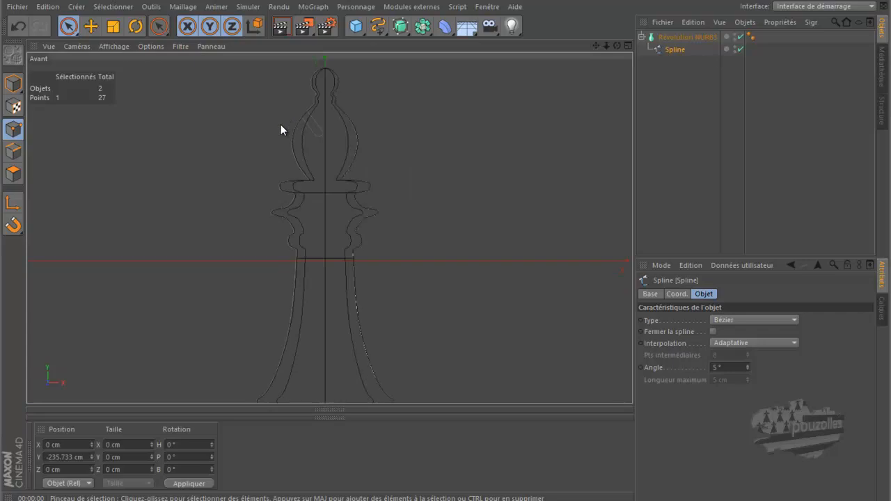
middle_click(281, 123)
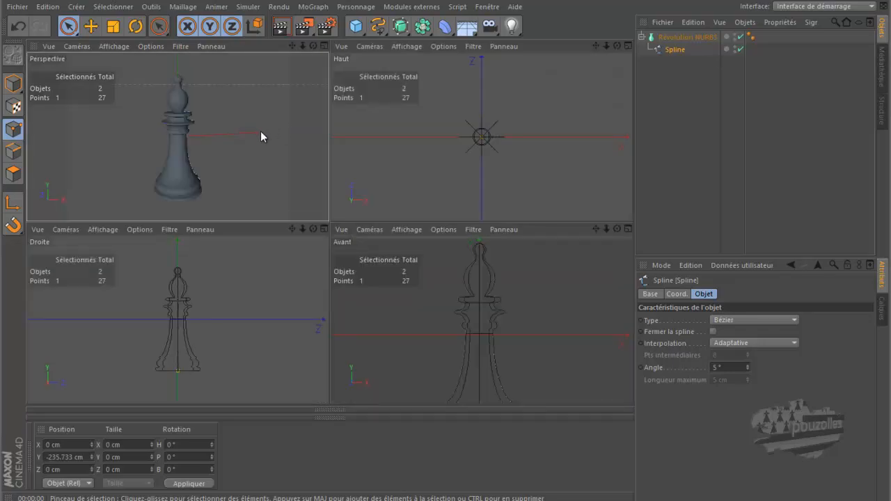
middle_click(261, 131)
scroll(261, 131, "up", 2)
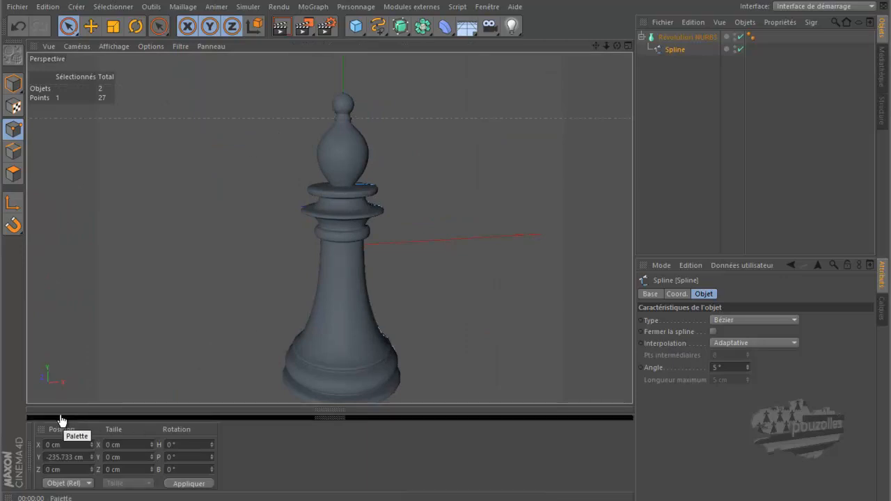
Collapse the coordinates manager and display the whole bishop with Ombrage de Gouraud (lignes).
left_click(42, 431)
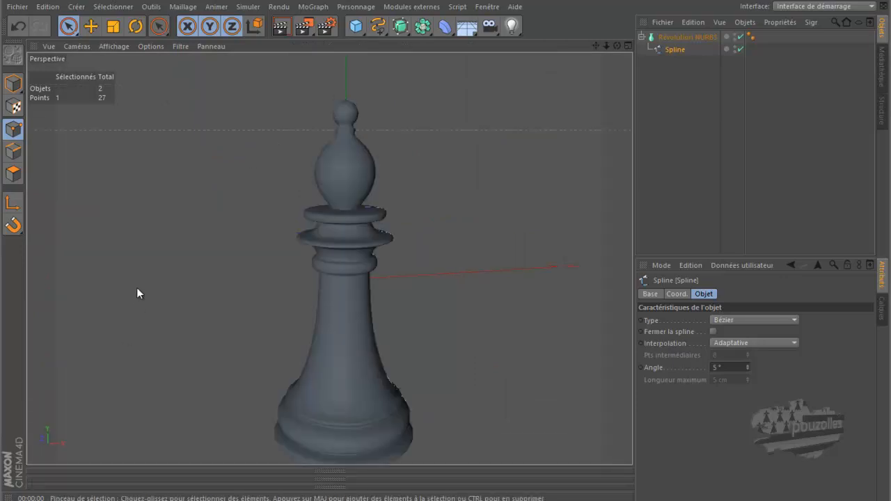
left_click(113, 43)
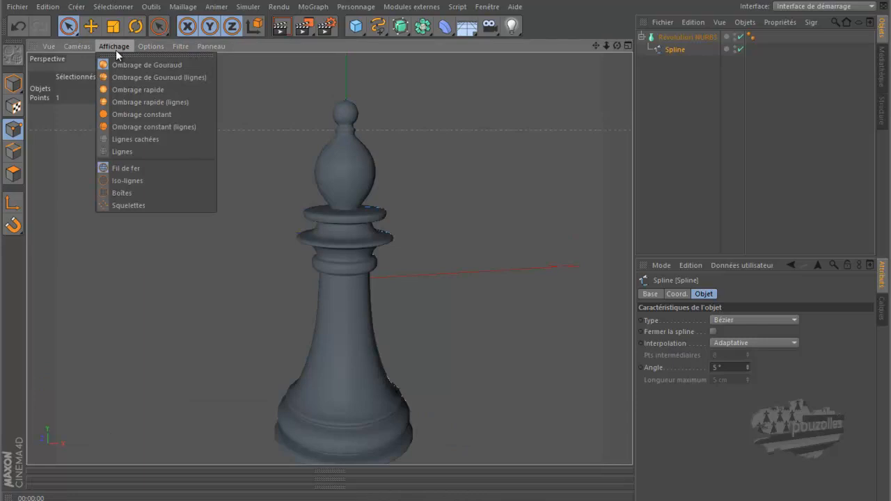
left_click(124, 76)
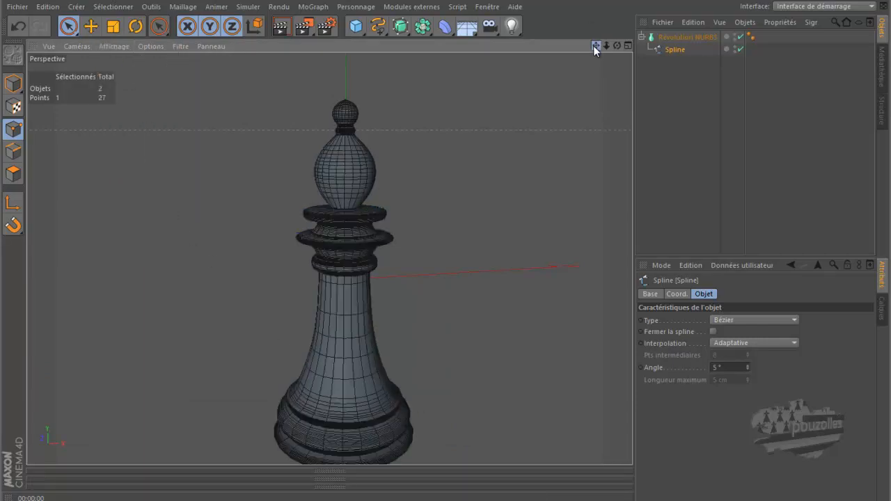
left_click_drag(596, 47, 445, 238)
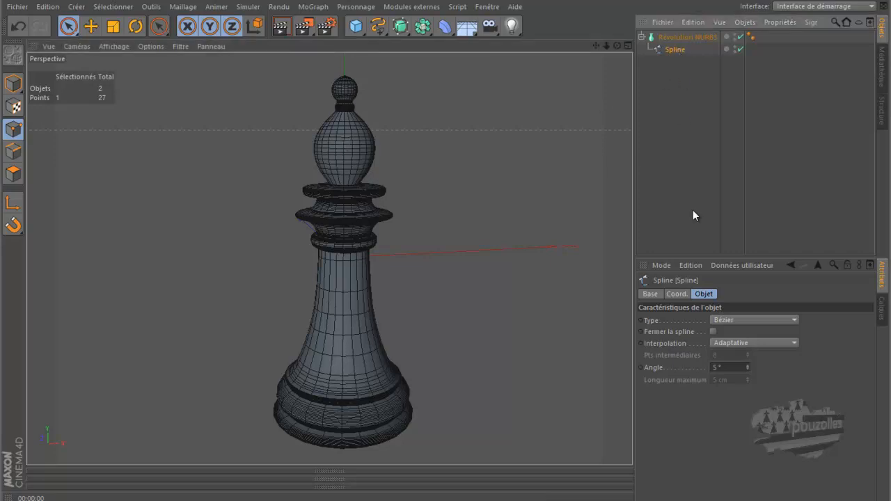
Compare the Naturelle, Sans and Uniforme interpolations on the profile spline, and return it to Adaptative.
left_click(737, 342)
left_click(740, 369)
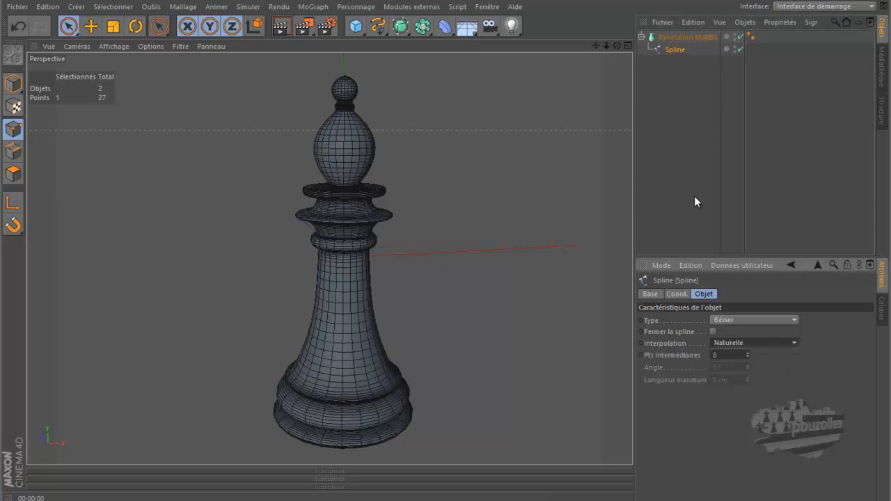
left_click(742, 343)
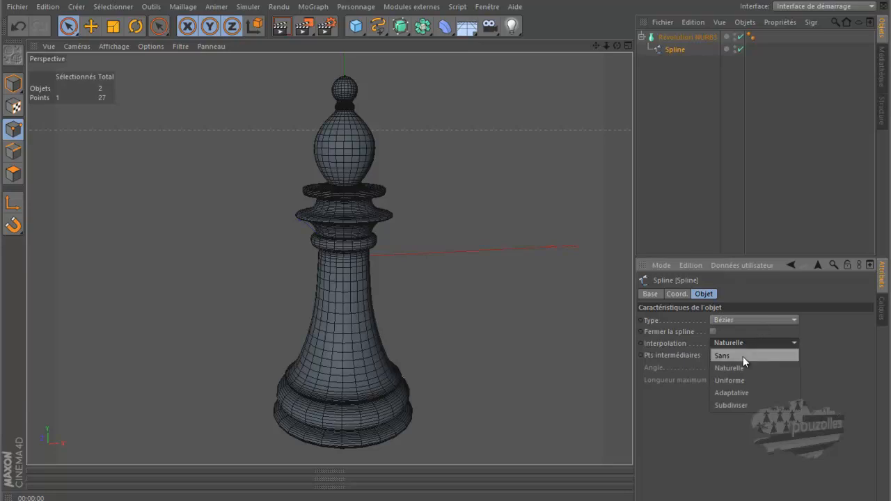
left_click(743, 356)
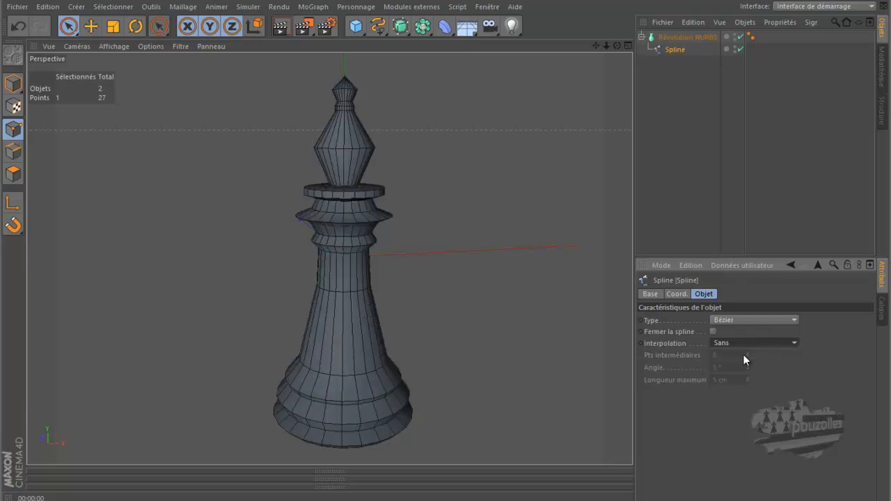
left_click(744, 344)
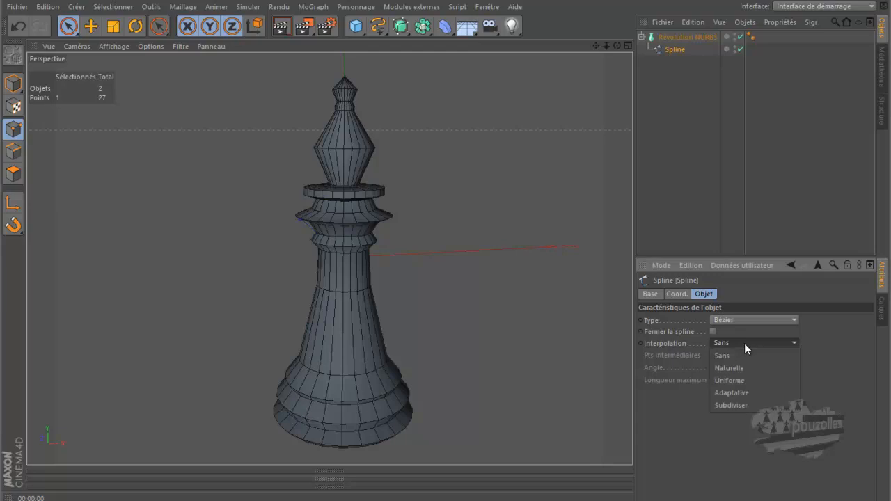
left_click(742, 381)
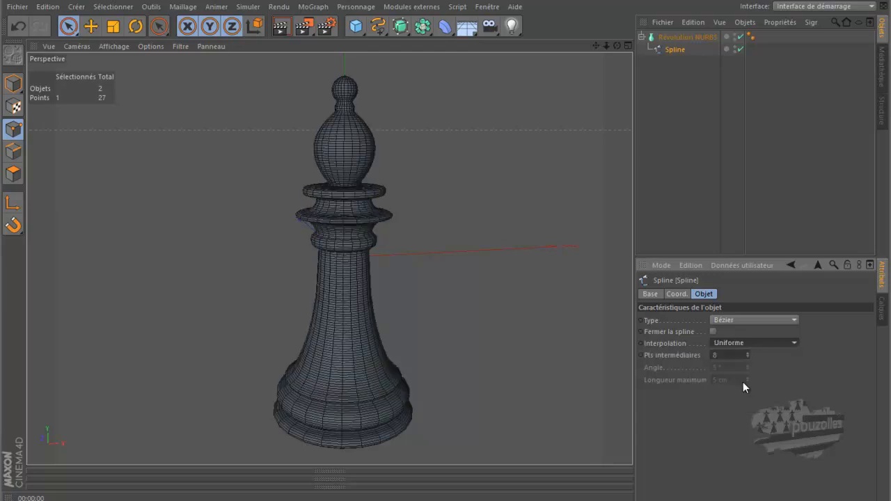
left_click(744, 345)
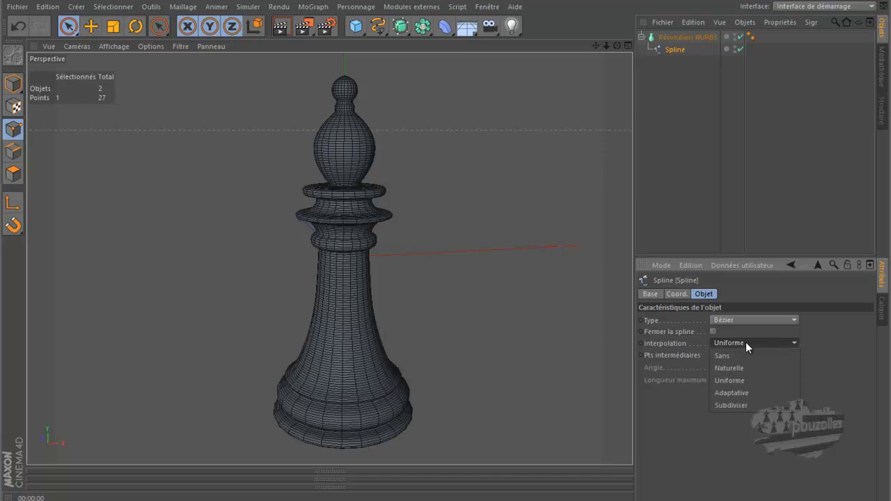
left_click(743, 393)
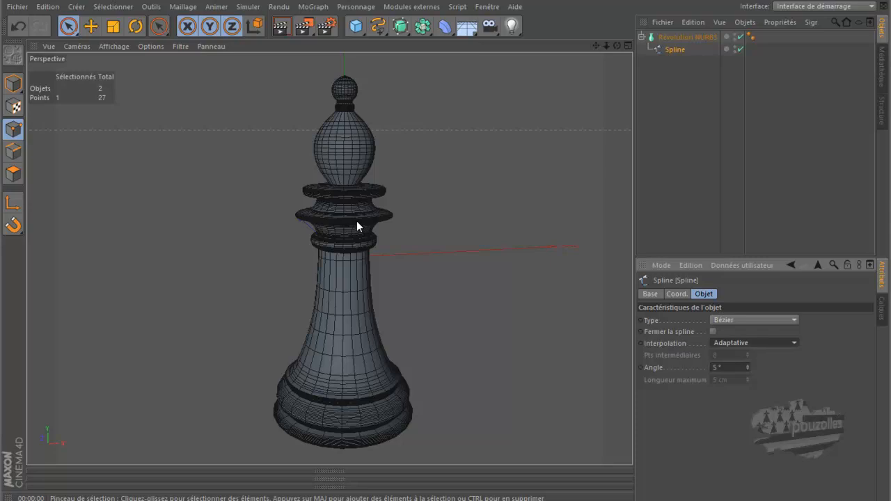
Look up the object information of the spline to check its point count with Adaptative interpolation.
left_click(721, 23)
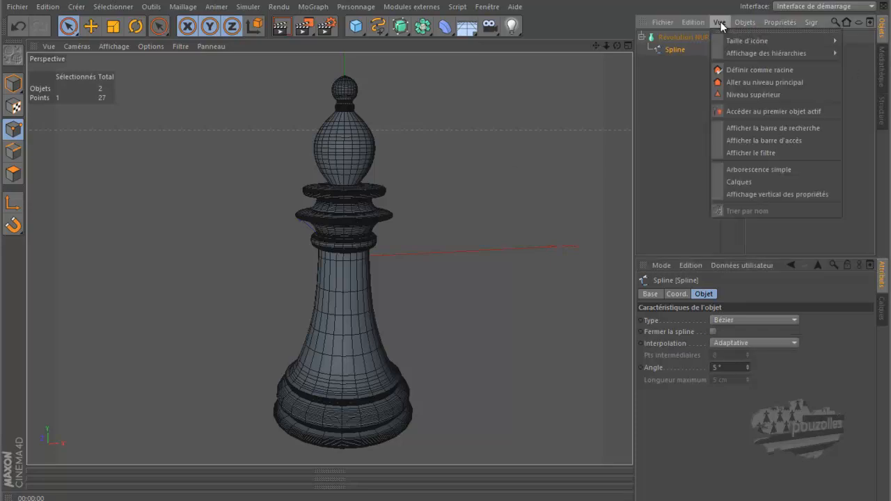
mouse_move(738, 22)
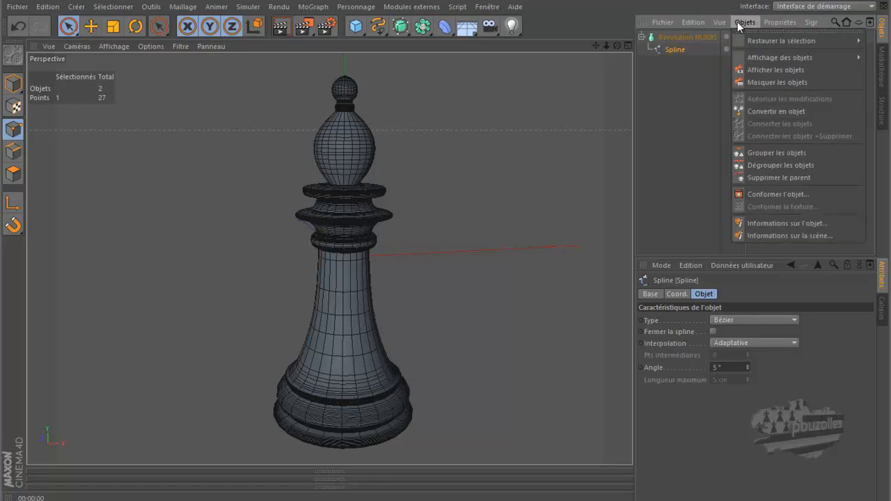
left_click(771, 222)
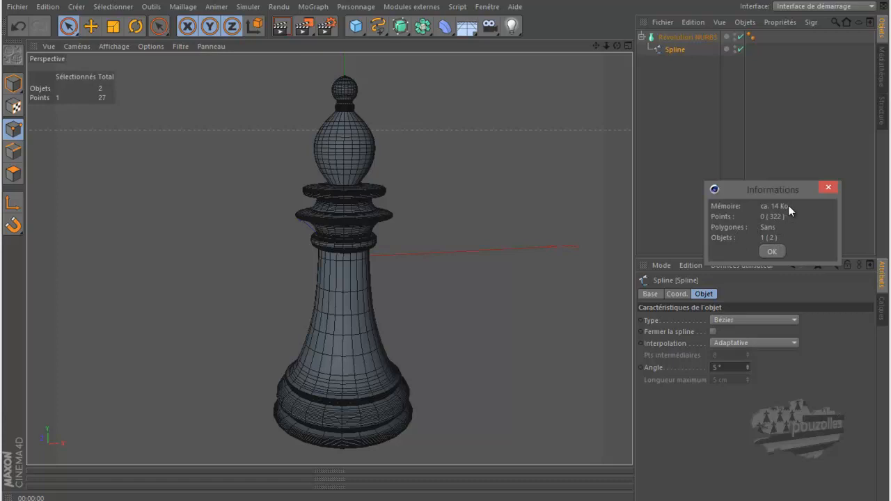
left_click(772, 250)
Set the spline's interpolation to Naturelle and check its point count in the object information.
left_click(743, 343)
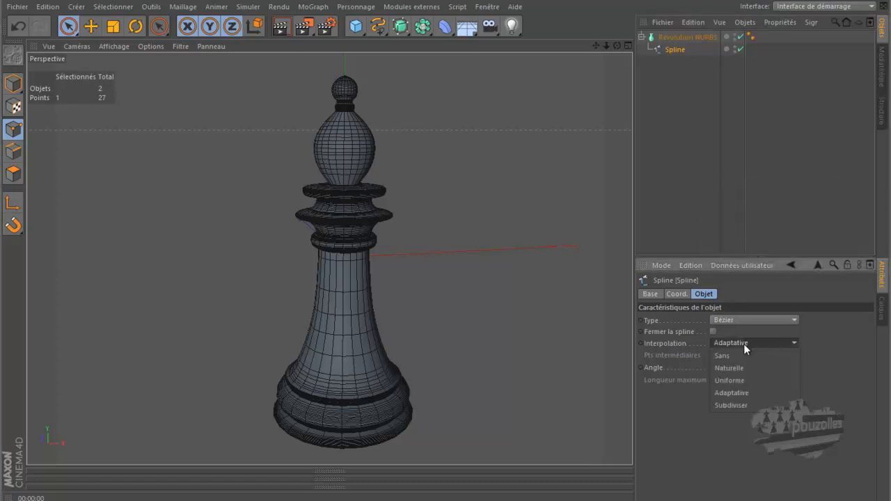
left_click(742, 367)
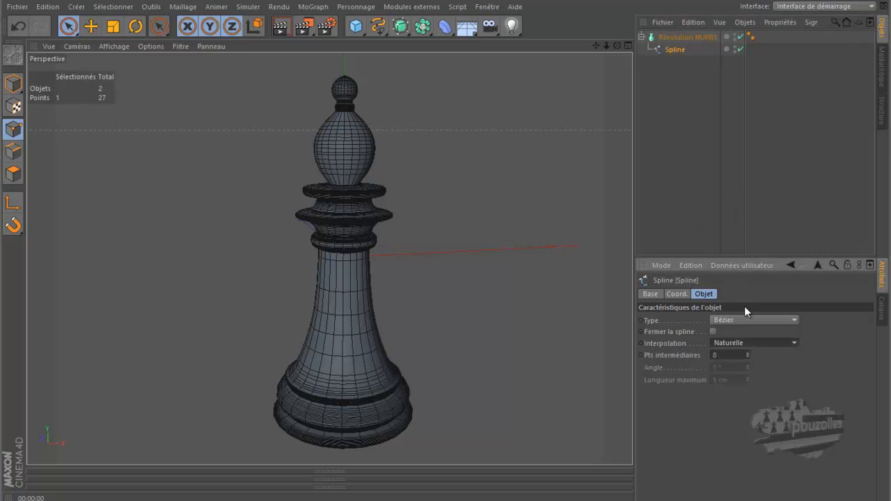
left_click(743, 22)
left_click(774, 225)
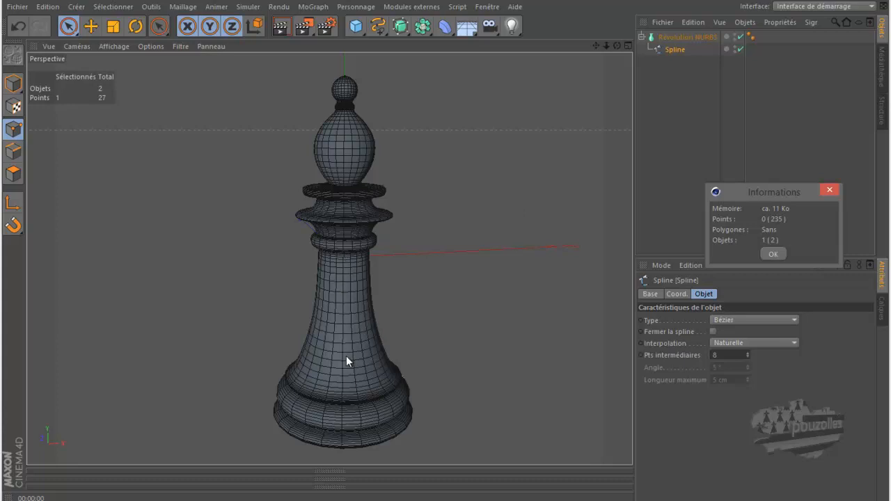
left_click(772, 255)
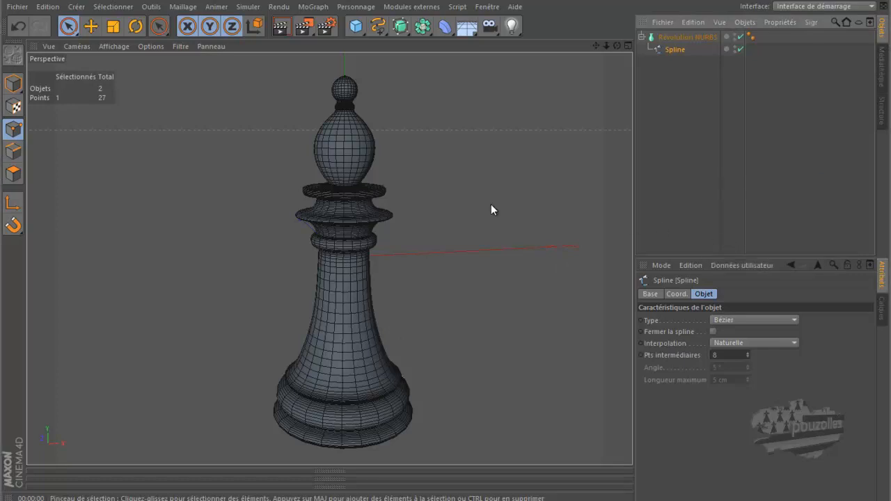
Lower the spline's intermediate points step by step to thin out the bishop's mesh, and settle on 3.
scroll(491, 204, "down", 3)
left_click_drag(615, 44, 455, 228)
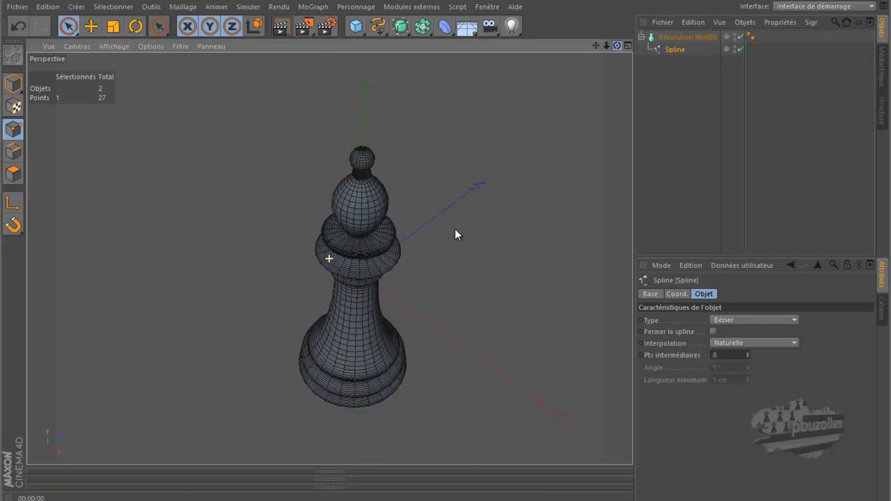
left_click(747, 357)
left_click(747, 357)
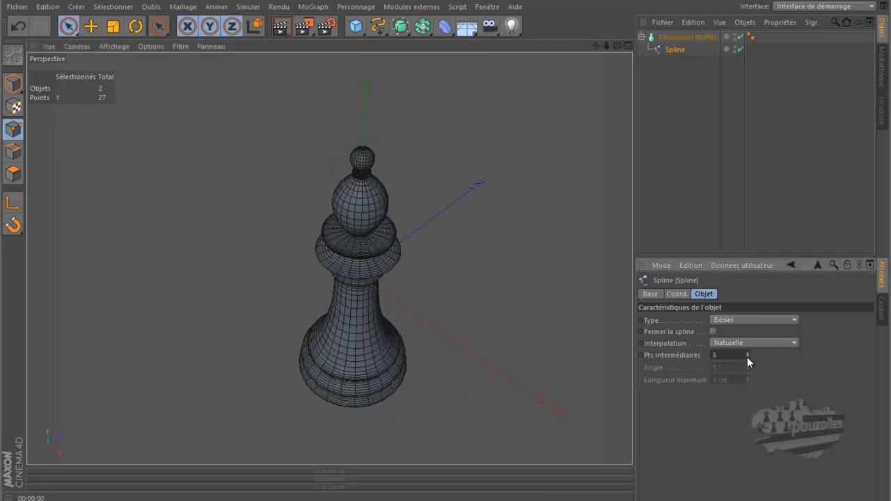
left_click(747, 357)
left_click(747, 358)
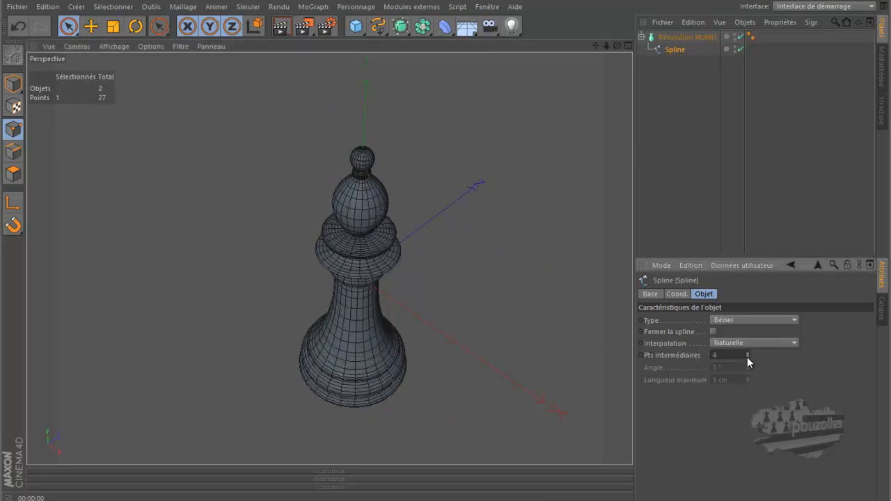
left_click(748, 357)
left_click(747, 358)
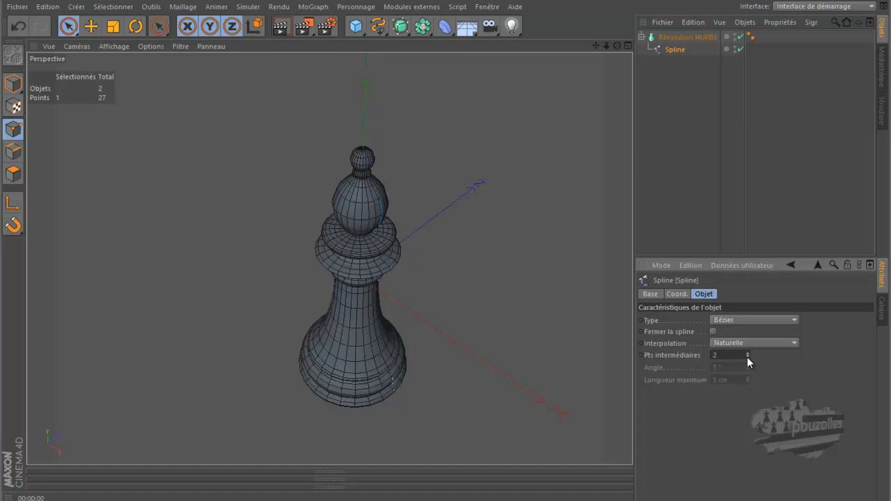
left_click_drag(747, 357, 724, 341)
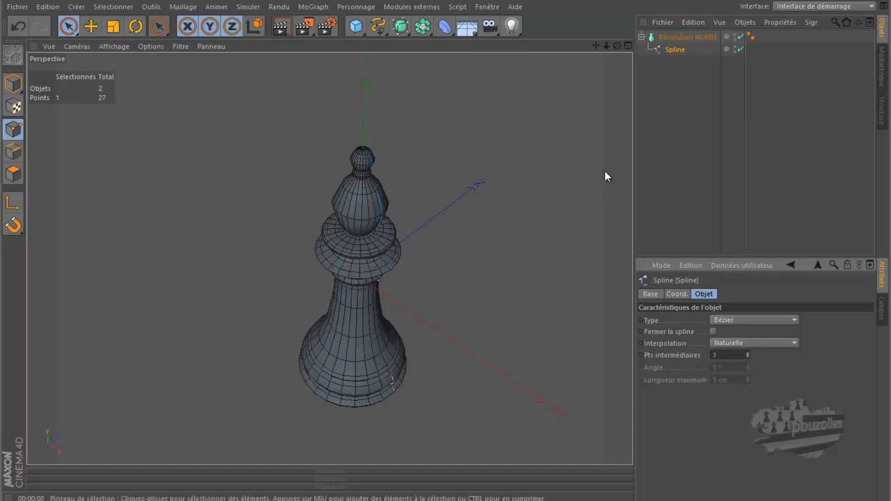
left_click(748, 353)
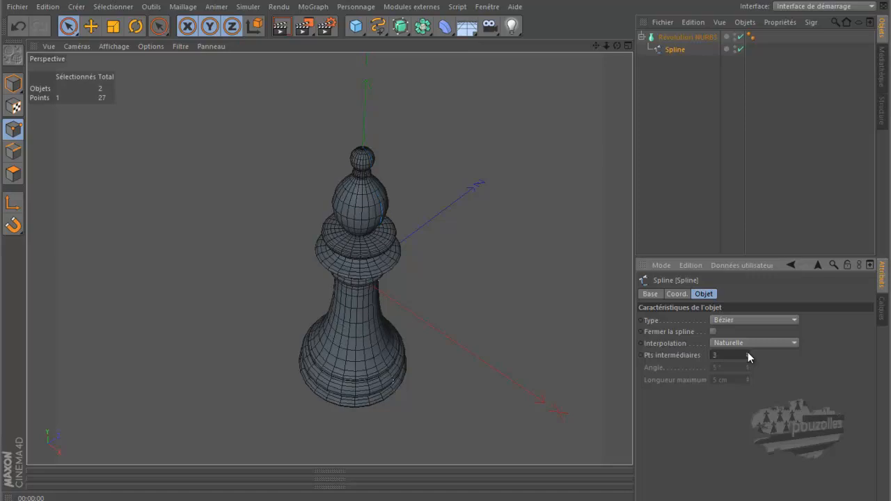
Render the bishop in the perspective view and examine the outline of its head up close.
left_click_drag(617, 44, 450, 240)
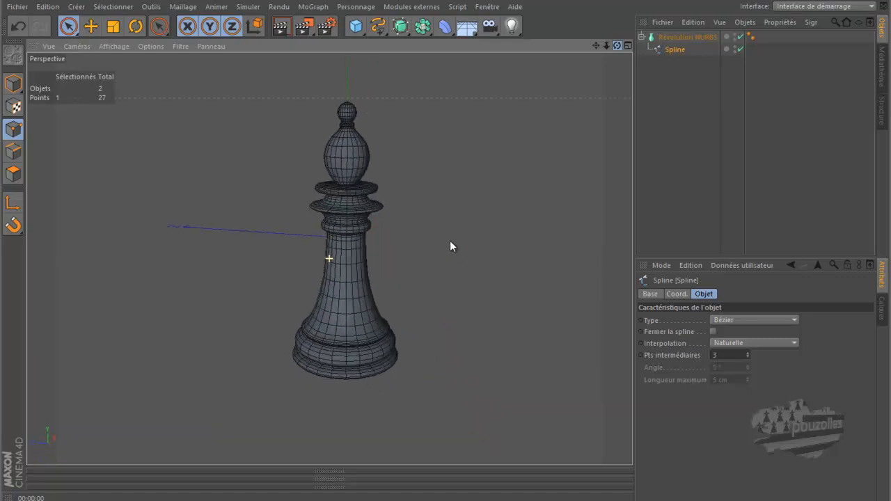
left_click(284, 26)
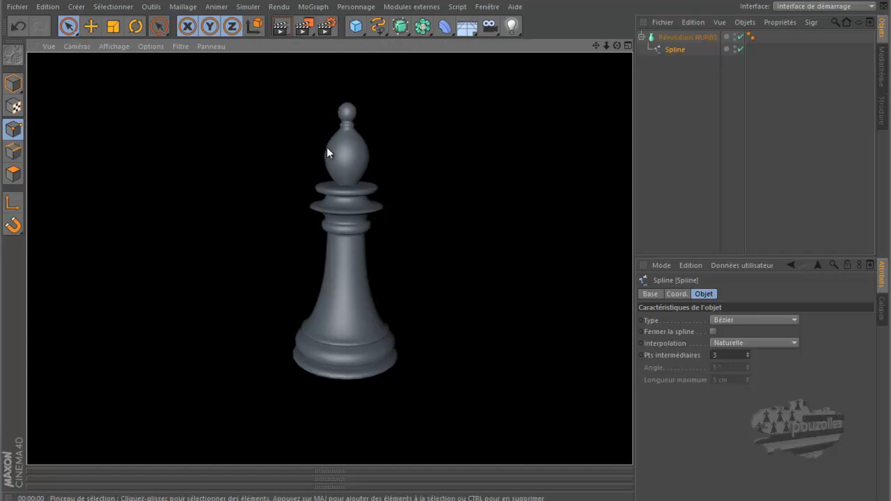
scroll(331, 147, "up", 6)
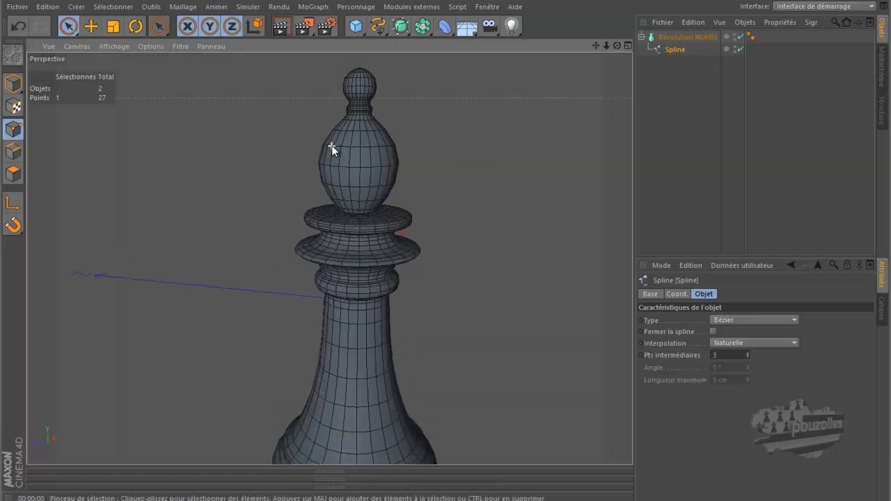
scroll(332, 145, "up", 2)
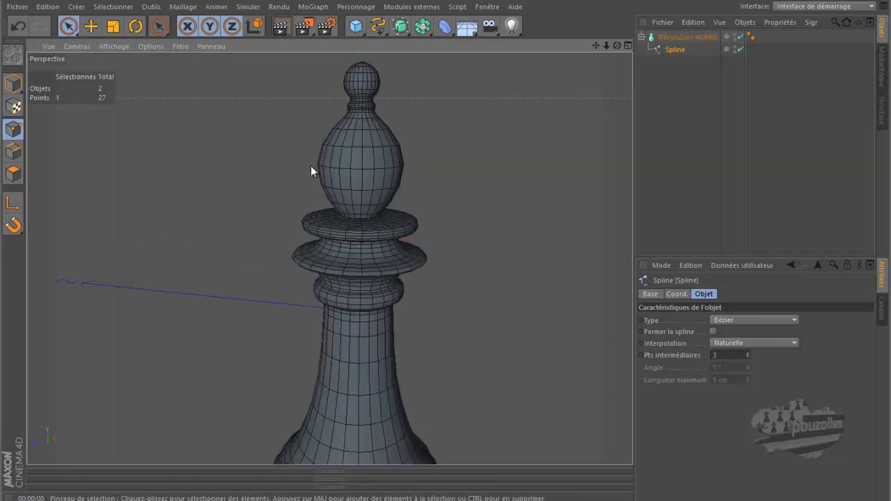
Set the spline's intermediate points to 5 and render the bishop from several distances.
left_click(747, 352)
left_click(747, 352)
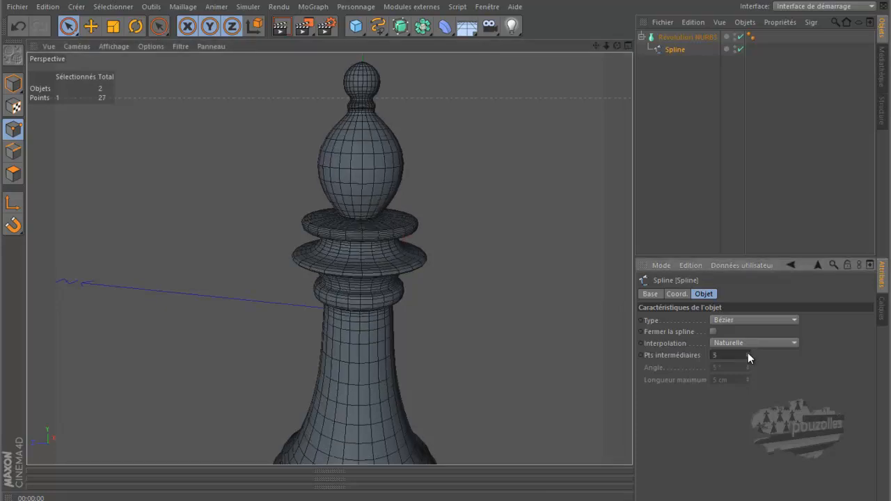
left_click(279, 28)
left_click(320, 152)
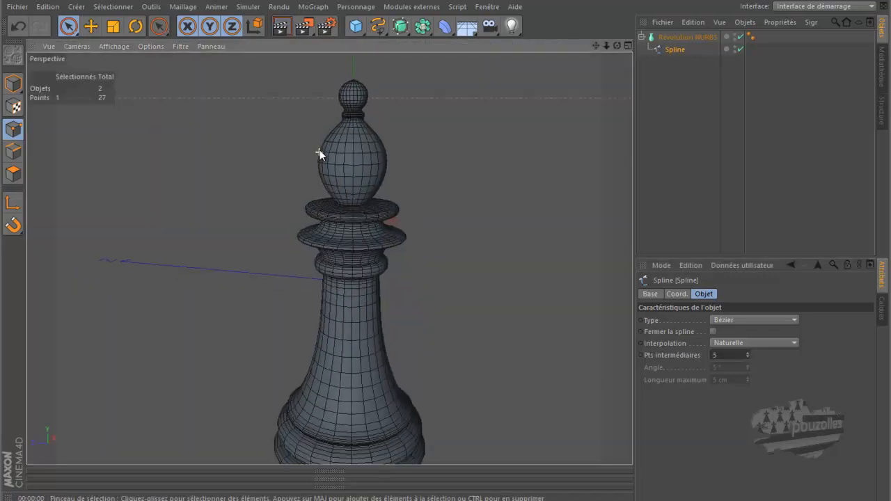
left_click(279, 27)
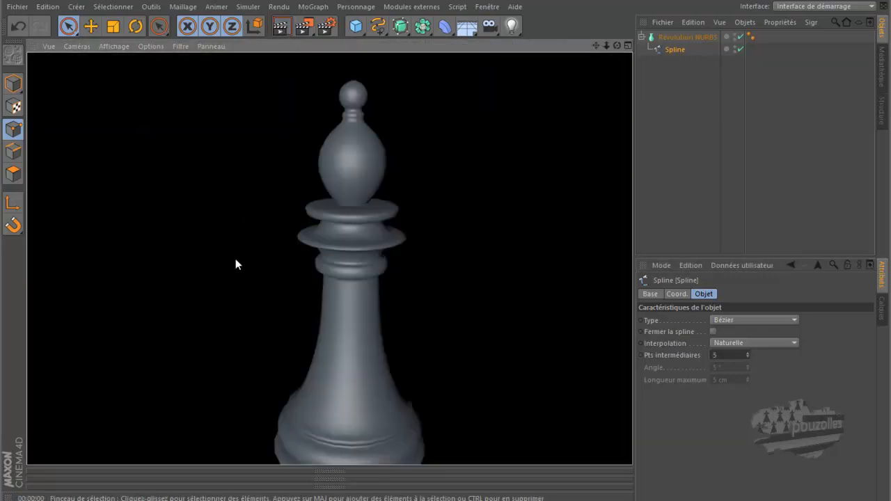
left_click(254, 235)
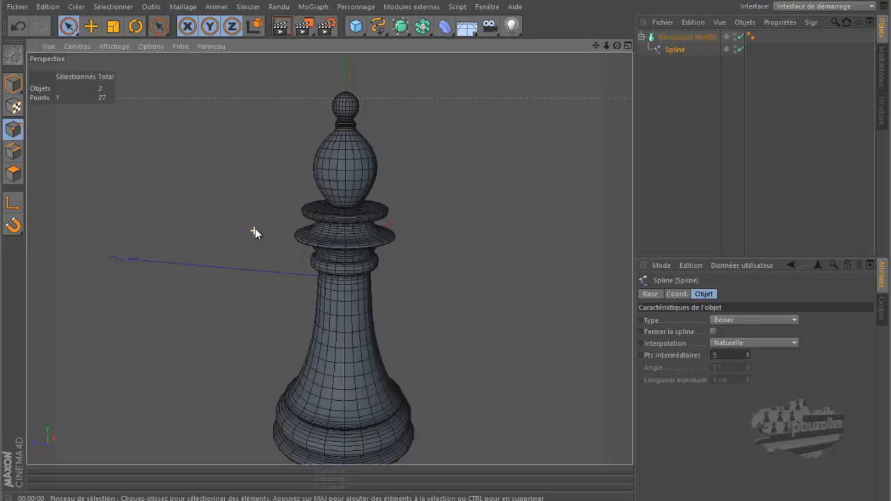
left_click(279, 29)
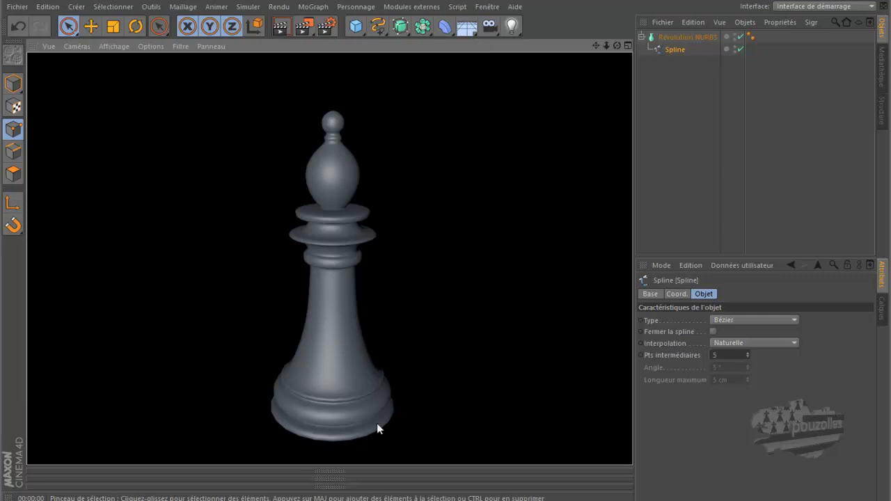
Set the spline's intermediate points to 6 and render the whole bishop in the perspective view.
left_click(746, 353)
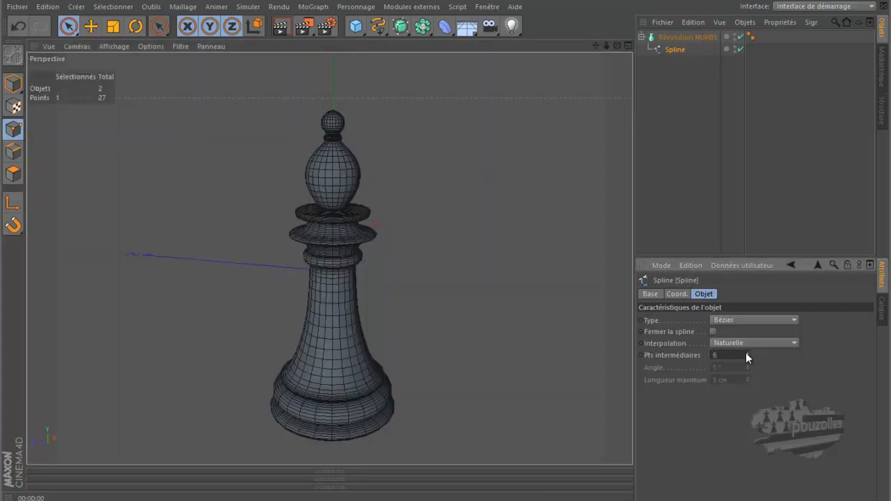
left_click(747, 353)
left_click(748, 358)
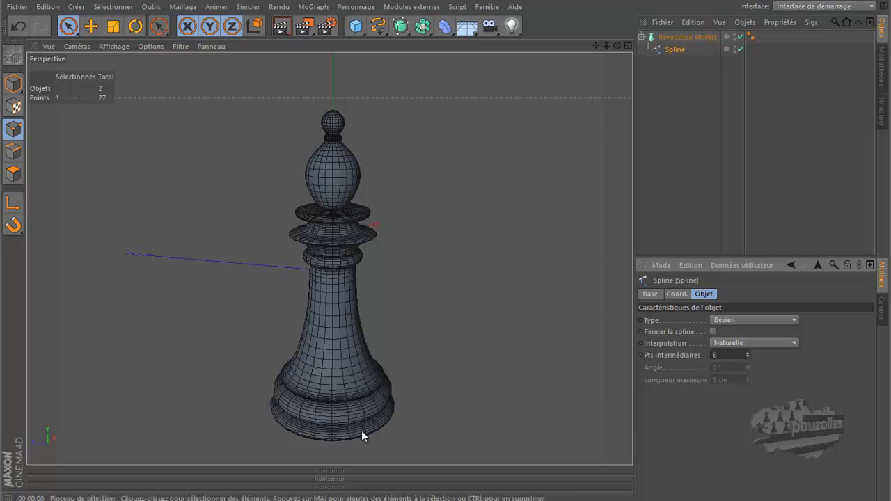
left_click(281, 26)
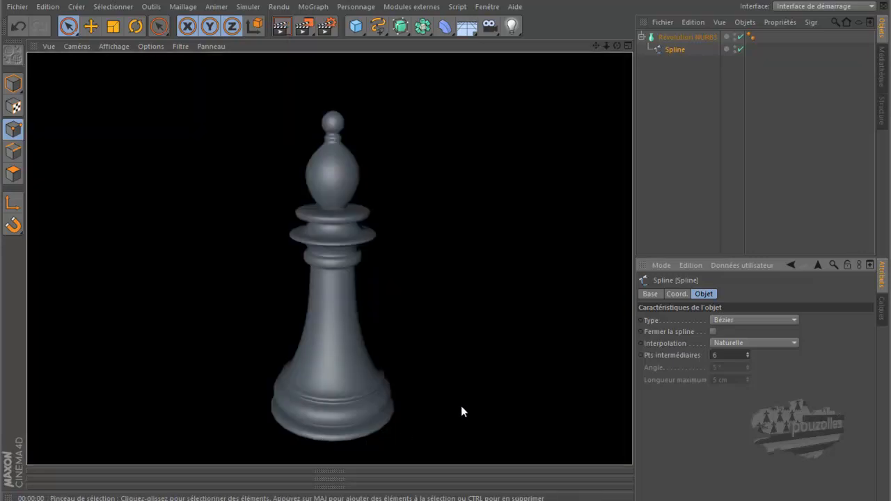
Switch the spline's interpolation to Subdiviser and render the bishop again.
left_click(730, 343)
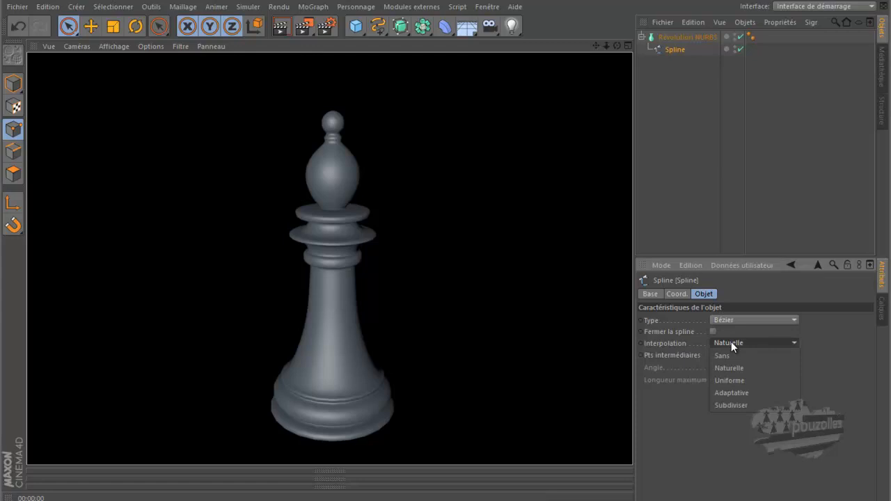
left_click(744, 406)
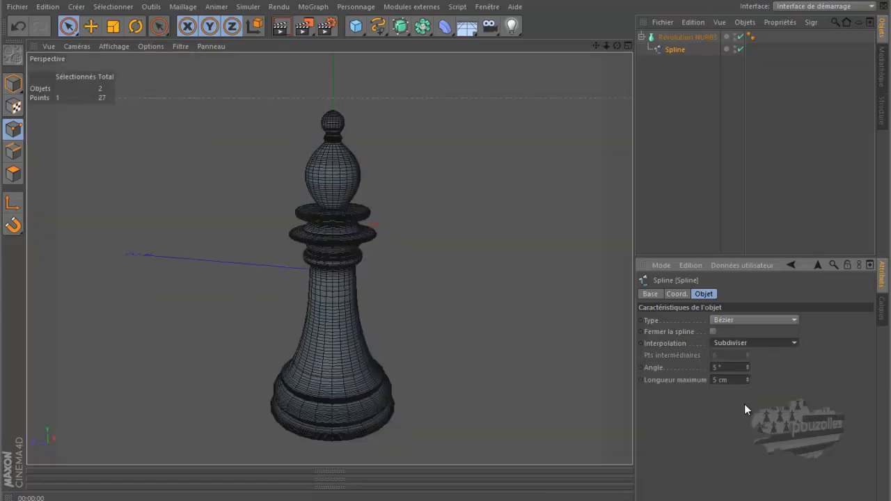
left_click(281, 28)
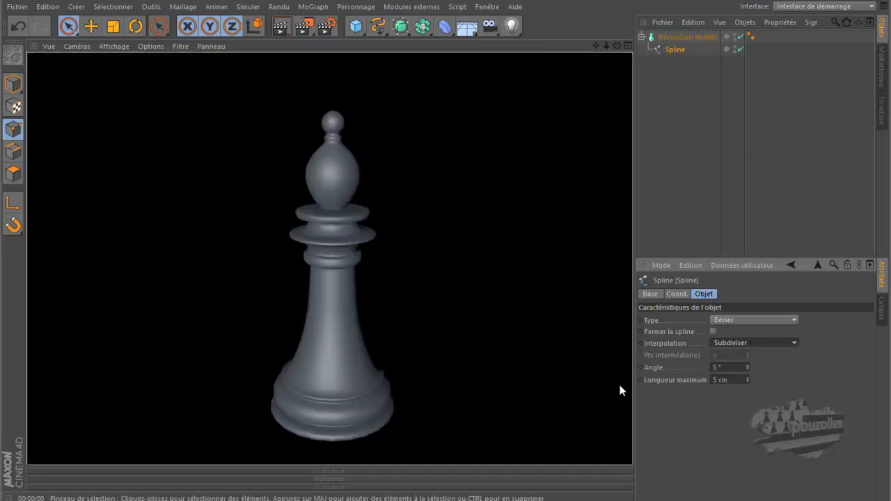
Switch the spline's interpolation back to Uniforme and render the bishop in the perspective view.
left_click(762, 342)
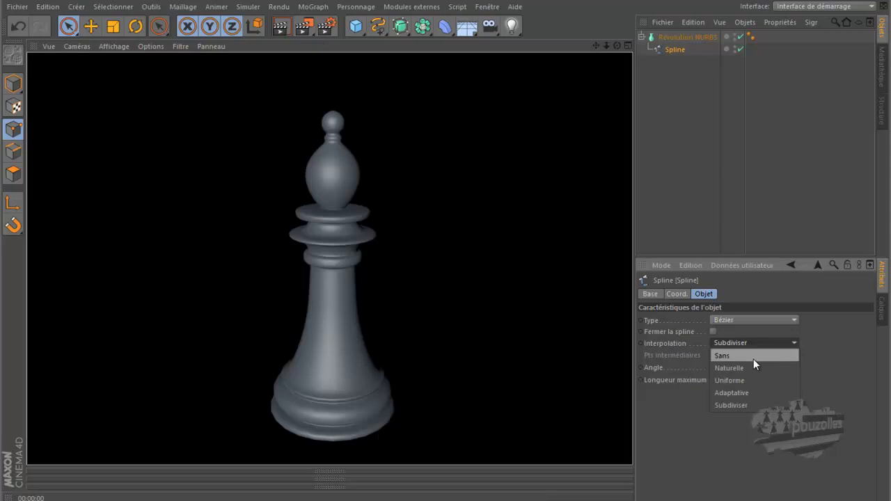
left_click(748, 381)
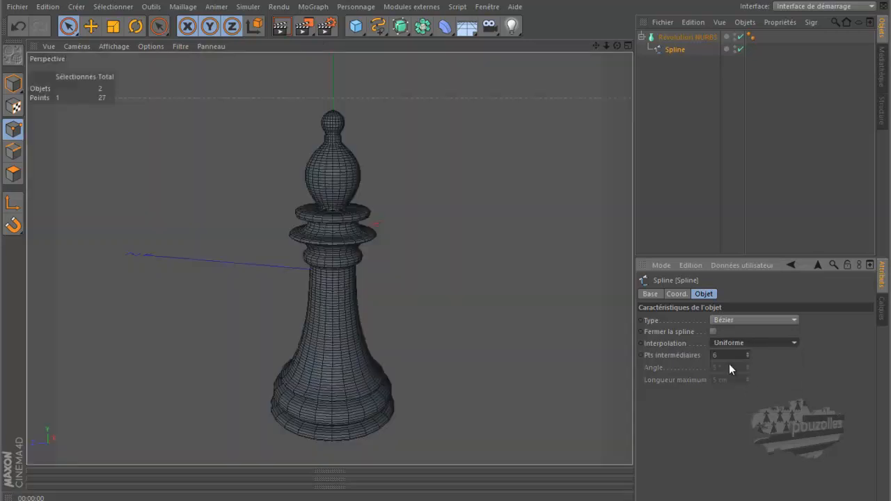
left_click(282, 31)
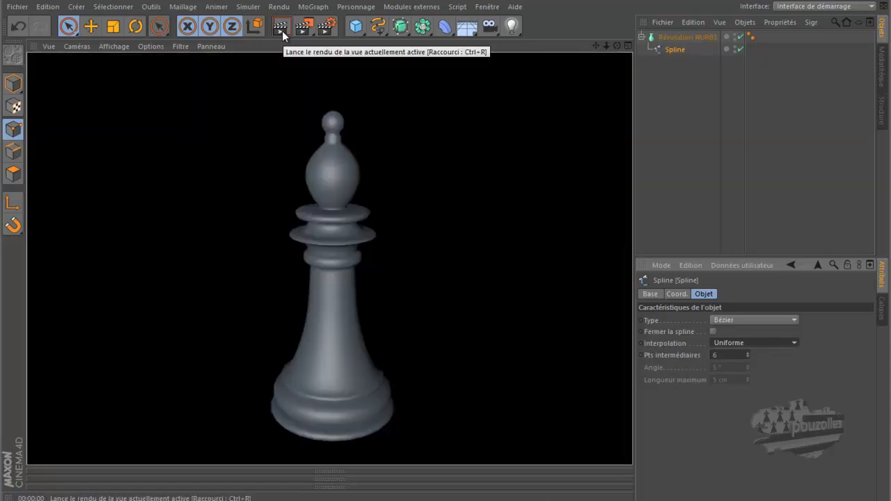
Set the Révolution NURBS subdivision to 26, render the bishop, and examine its mesh.
left_click(683, 37)
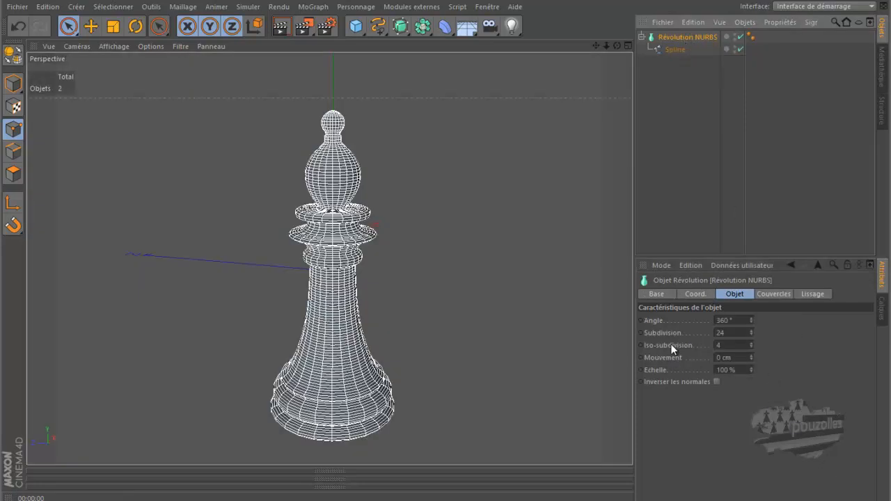
left_click(752, 342)
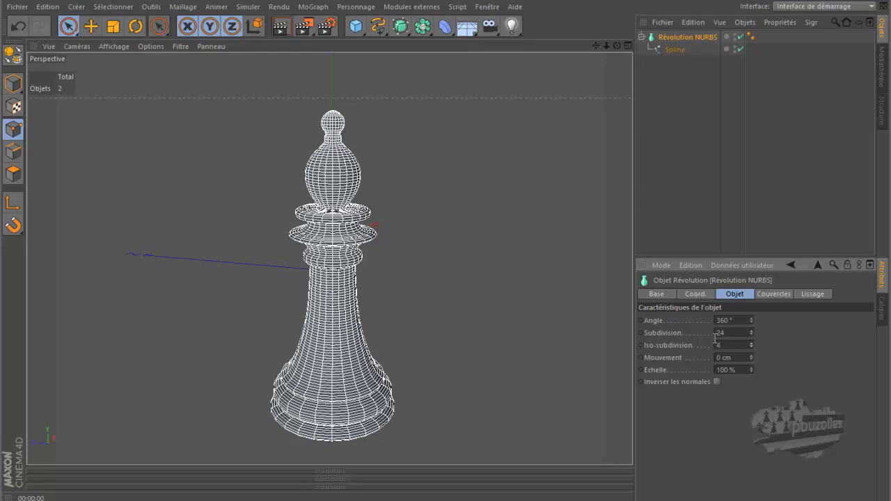
left_click(751, 330)
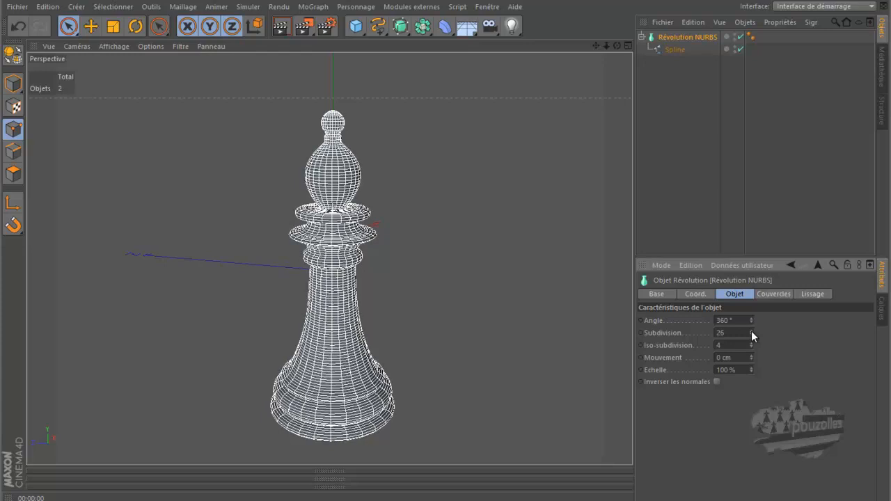
left_click(280, 28)
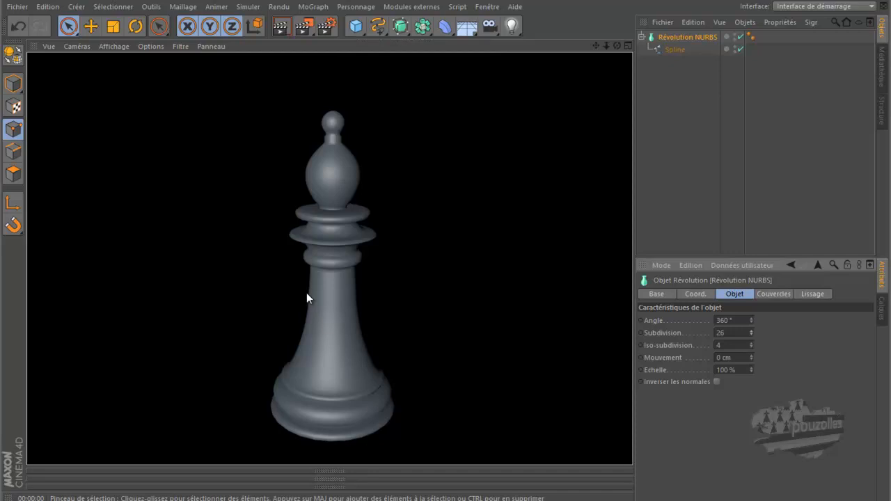
scroll(248, 256, "down", 8)
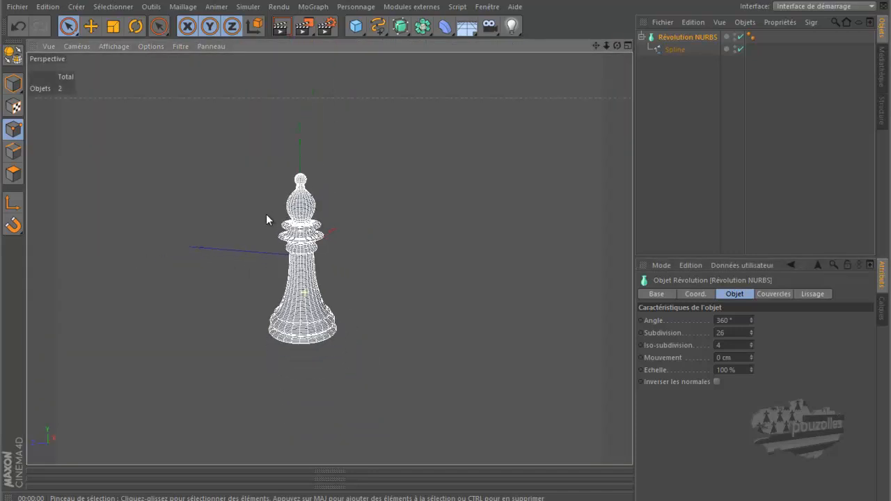
scroll(266, 212, "down", 2)
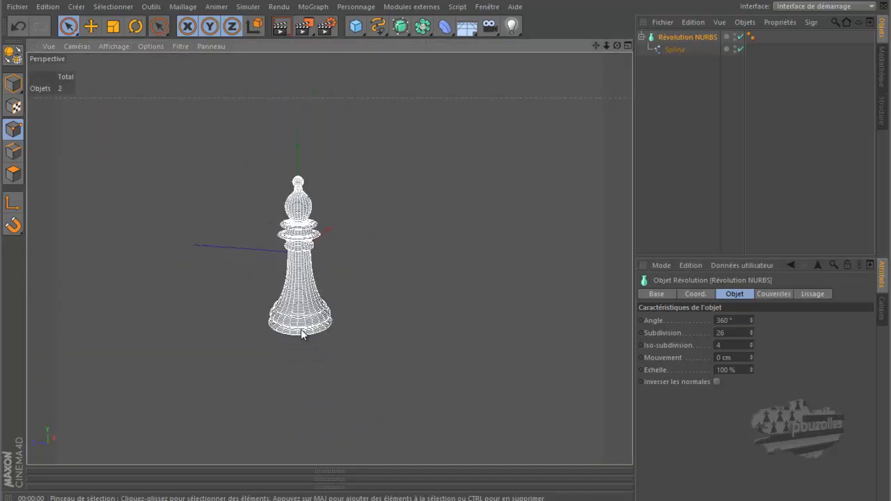
scroll(300, 330, "up", 5)
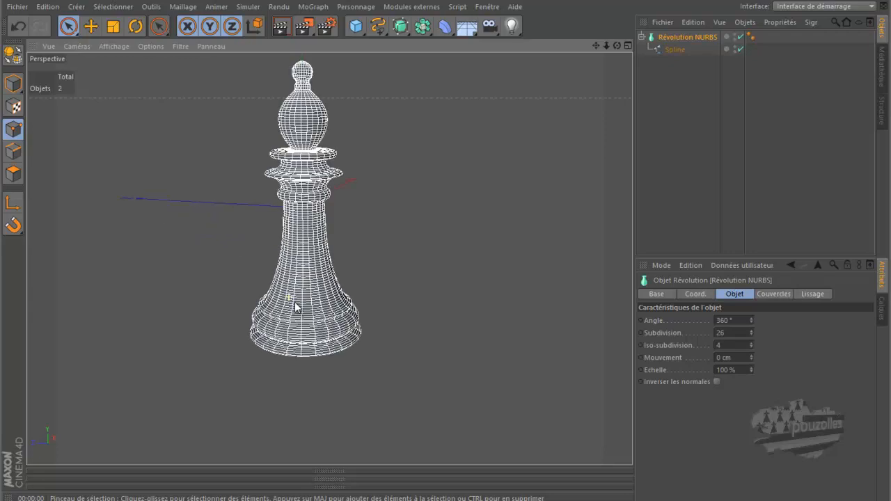
scroll(322, 357, "up", 4)
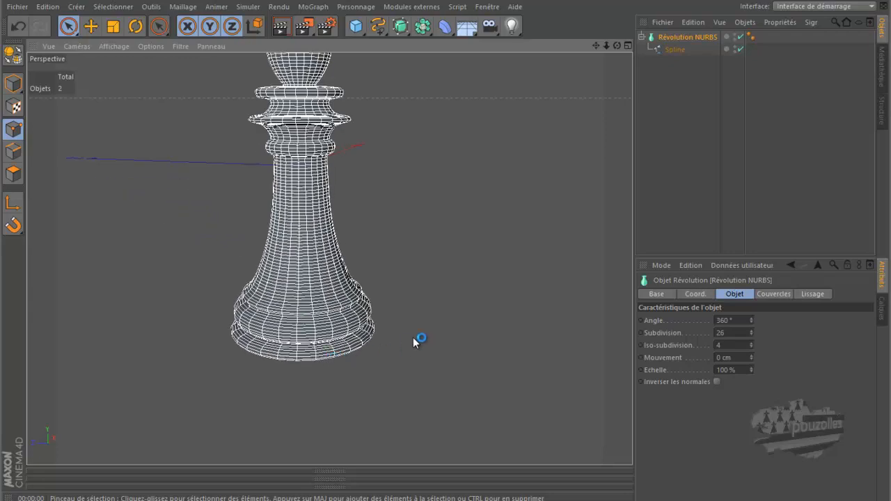
Reduce the Révolution NURBS subdivision to 19 and render the bishop at two viewing distances.
scroll(381, 358, "down", 5)
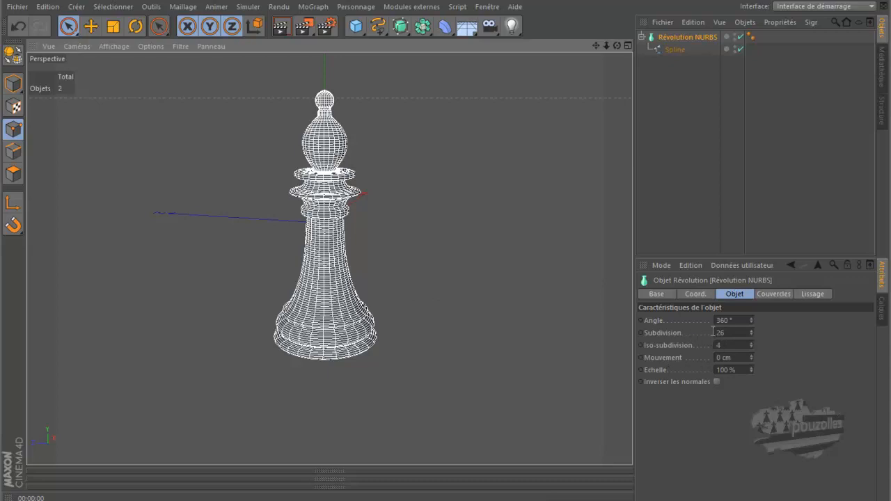
left_click(752, 334)
left_click(752, 334)
left_click(752, 334)
left_click(752, 335)
left_click(752, 334)
left_click(752, 335)
left_click(752, 334)
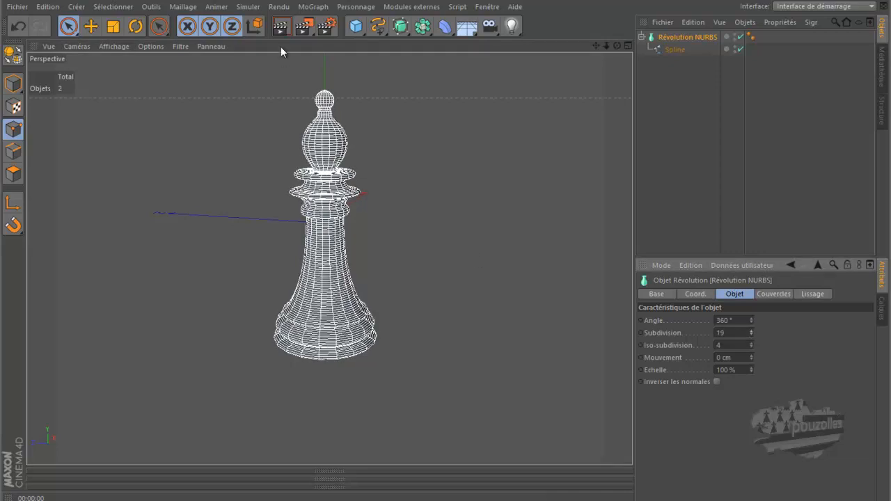
left_click(279, 26)
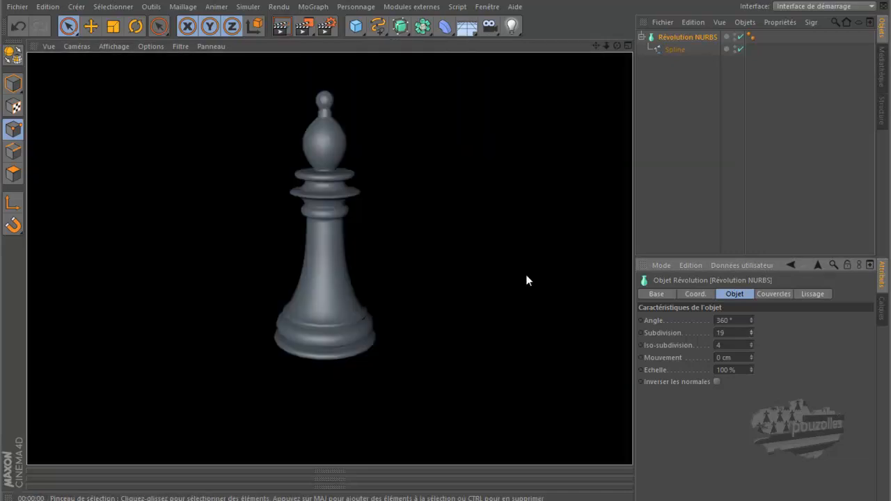
scroll(132, 398, "down", 6)
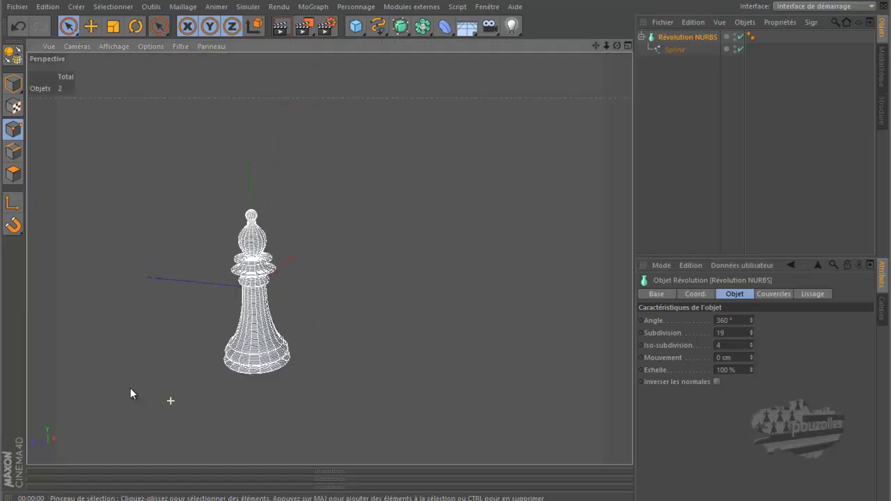
scroll(181, 380, "down", 3)
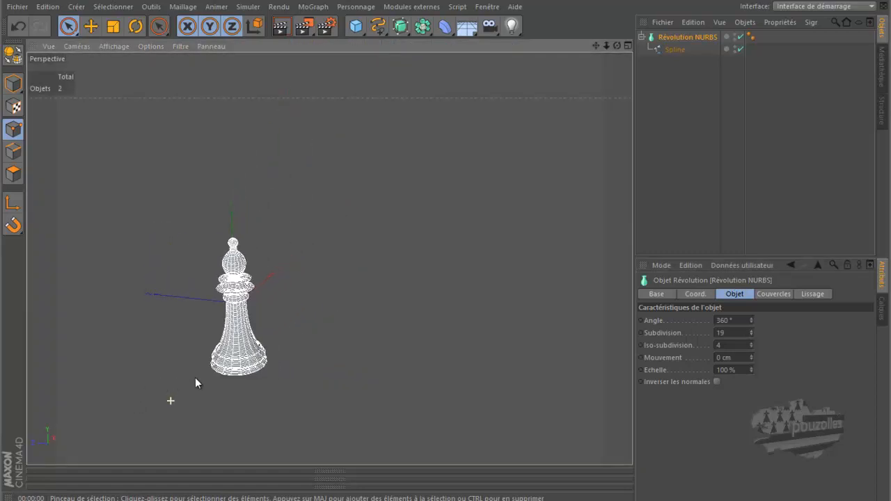
left_click(282, 26)
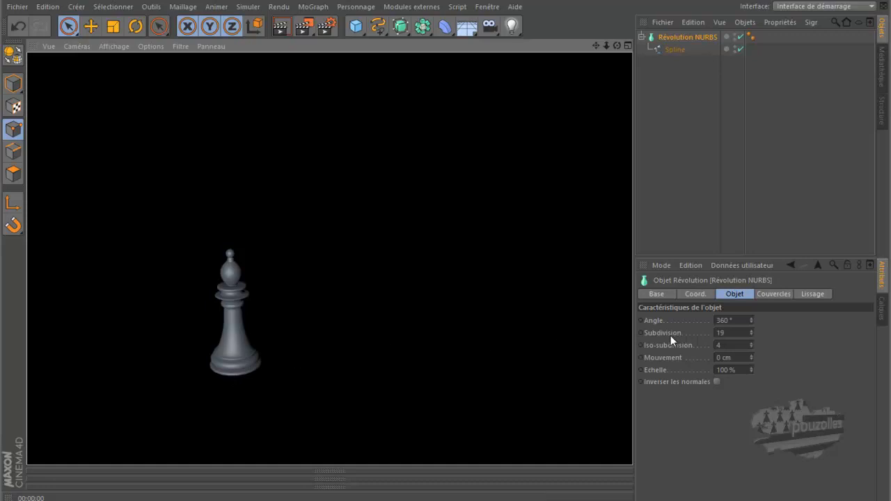
Raise the Révolution NURBS subdivision to 21 and render the distant bishop.
left_click(752, 330)
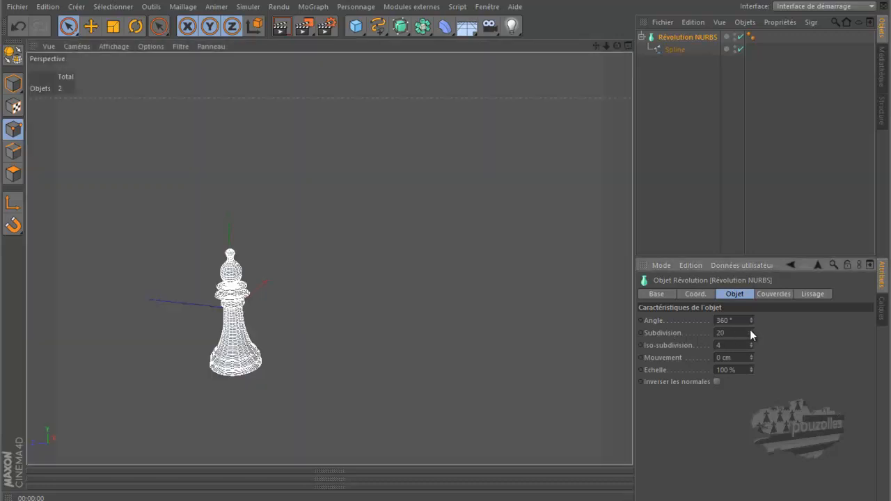
left_click(751, 331)
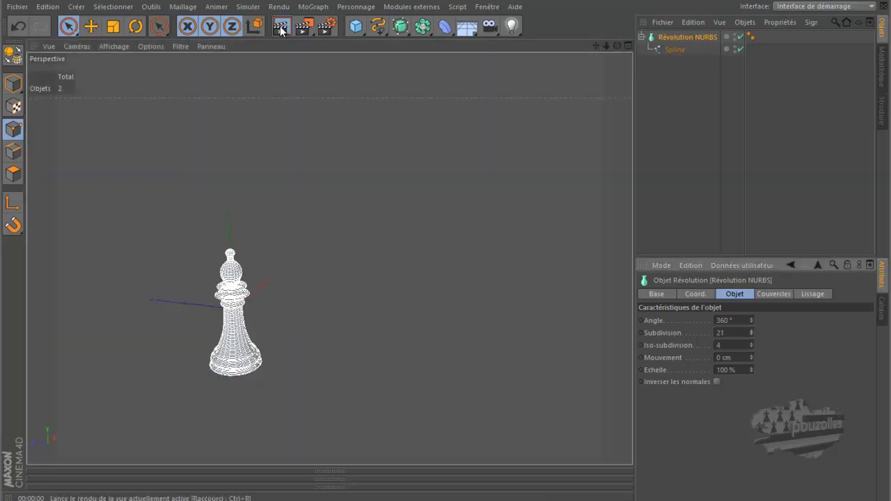
key("ctrl+r")
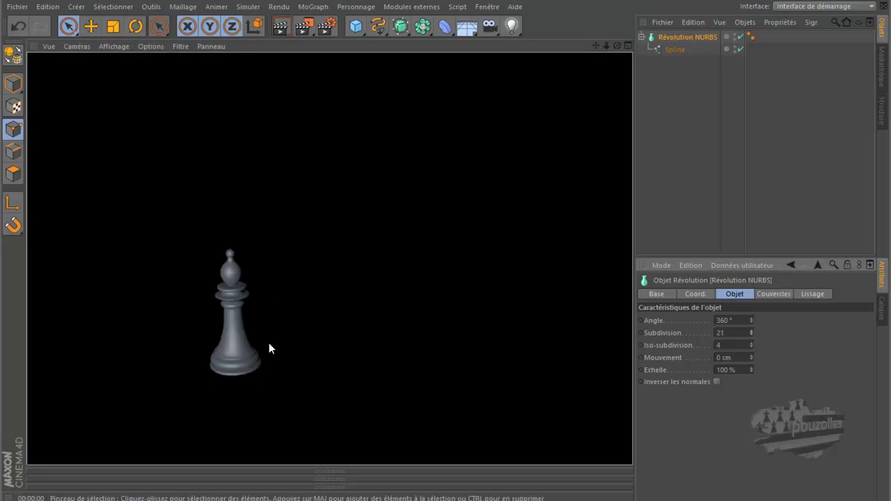
Set the intermediate points of the bishop's profile spline to 3 and render the piece.
left_click(675, 49)
scroll(216, 374, "up", 2)
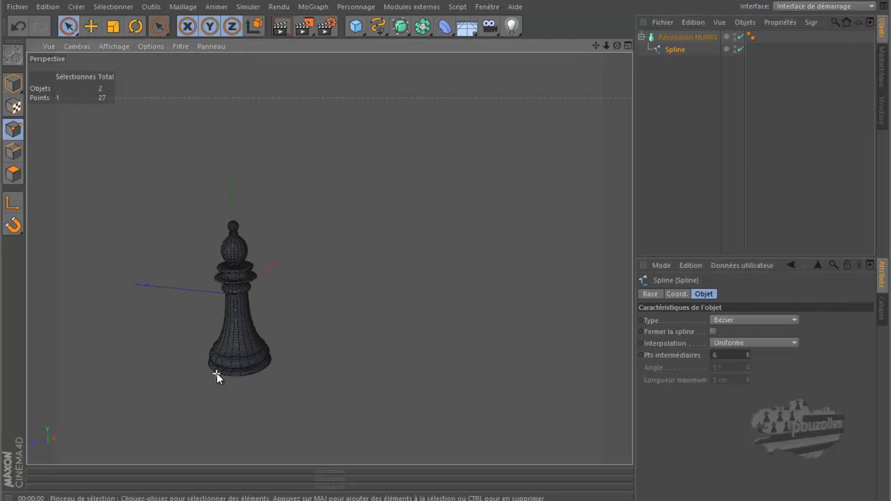
scroll(223, 305, "up", 4)
scroll(229, 311, "up", 4)
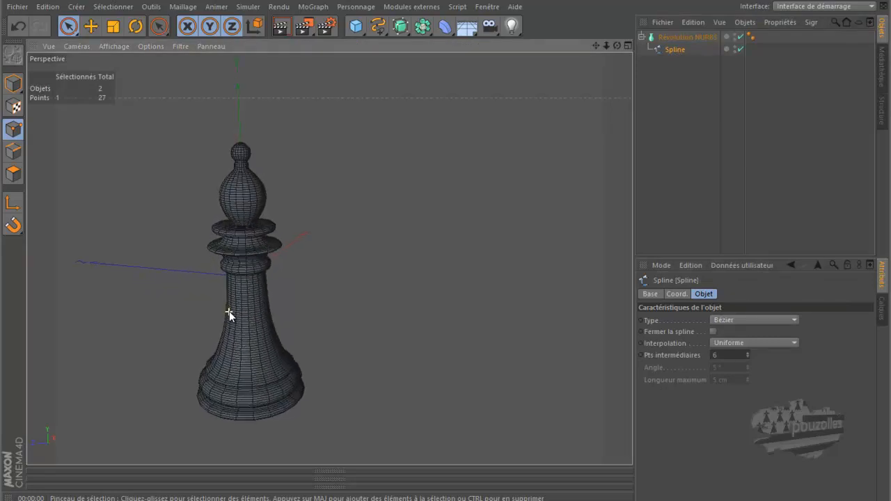
scroll(208, 191, "down", 8)
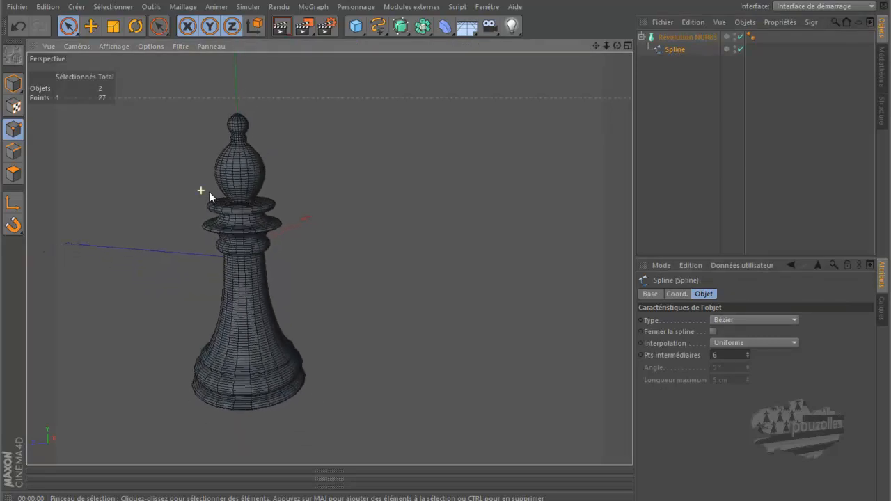
scroll(182, 240, "down", 4)
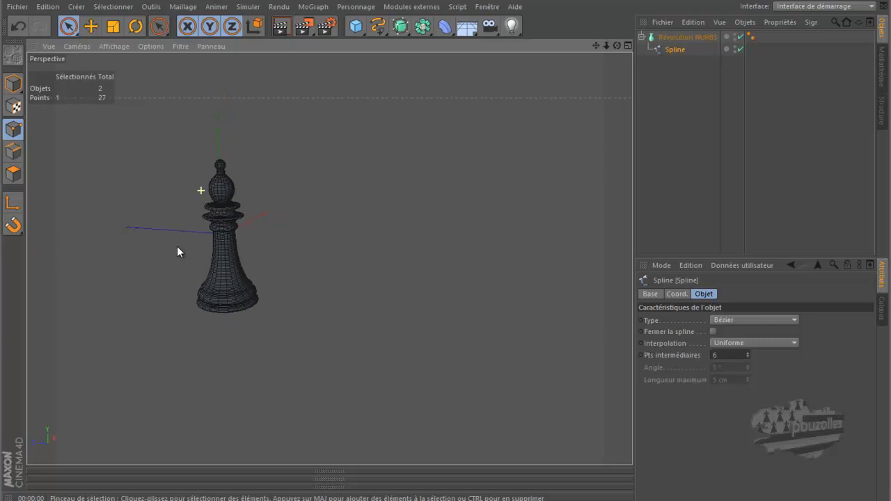
left_click(747, 357)
left_click(748, 357)
left_click(747, 357)
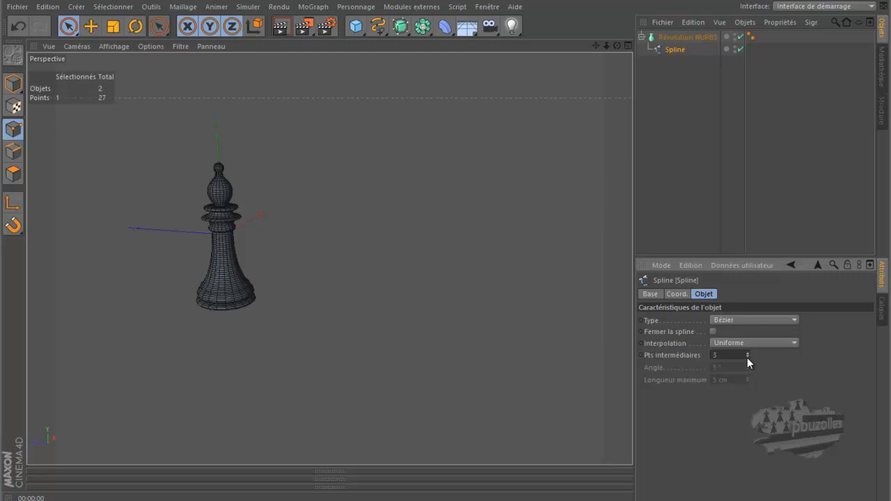
left_click(281, 27)
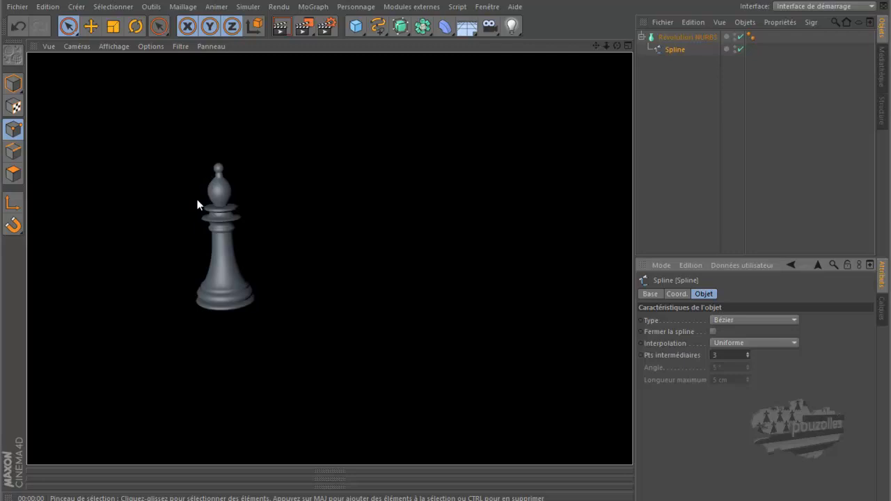
Render the bishop's head and collars up close, and render the whole piece from farther away.
scroll(209, 184, "up", 5)
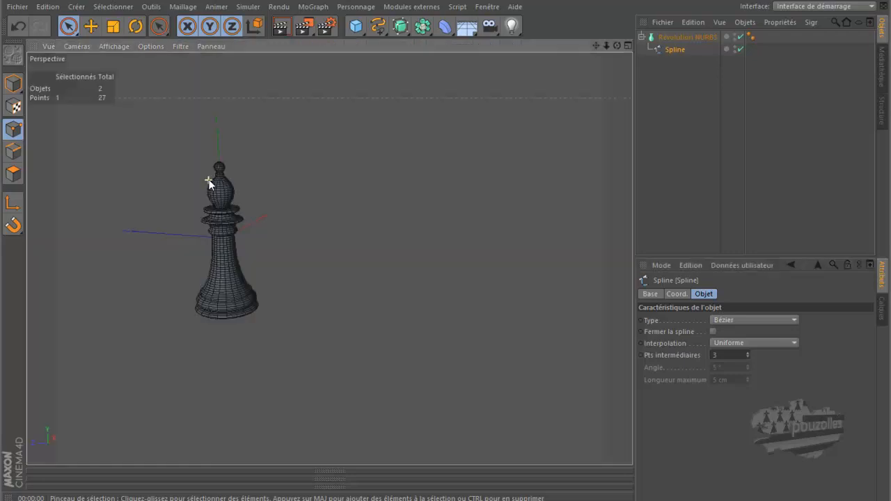
scroll(209, 191, "up", 5)
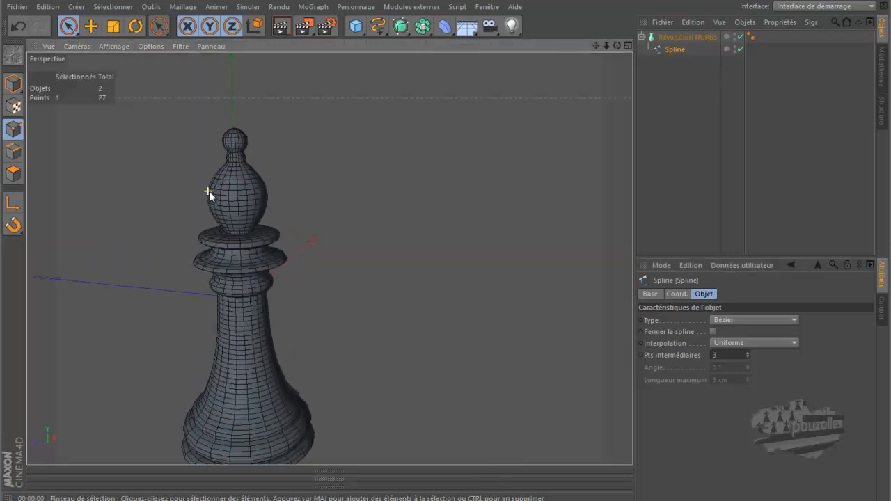
left_click(280, 28)
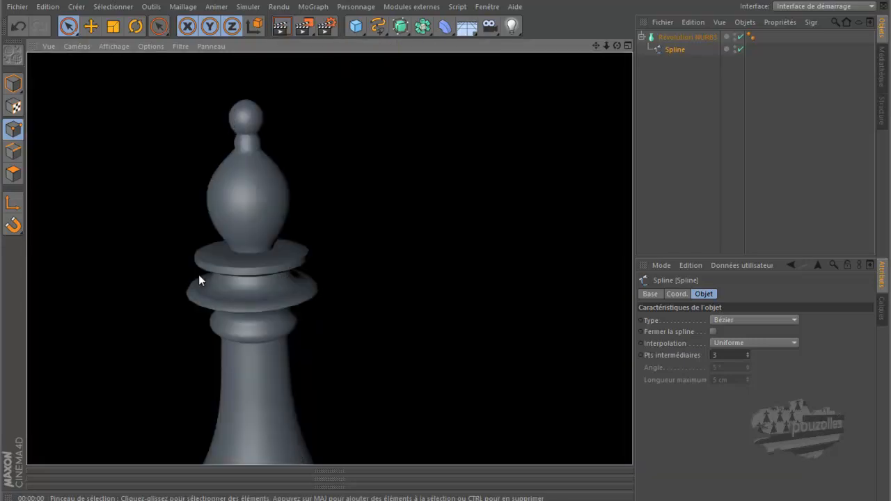
right_click_drag(171, 245, 230, 113, "alt")
left_click(280, 26)
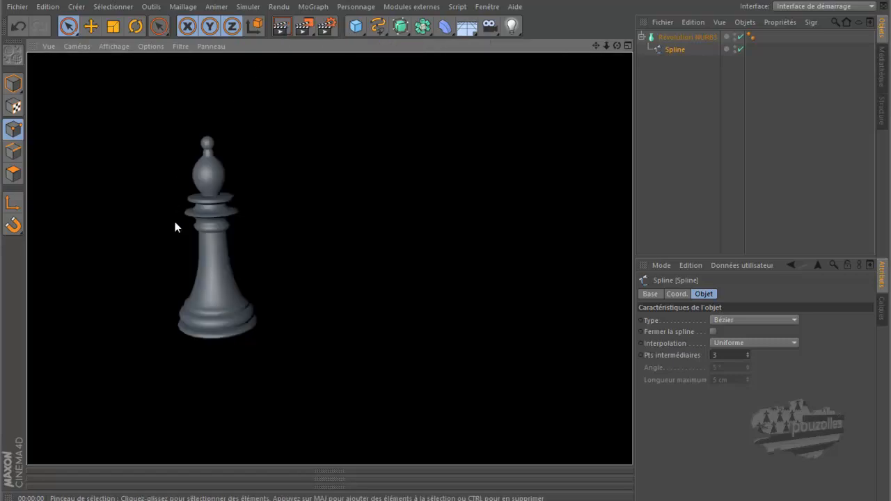
Check the bishop's profile in the front view and return to the four-view layout.
right_click_drag(174, 221, 235, 261, "alt")
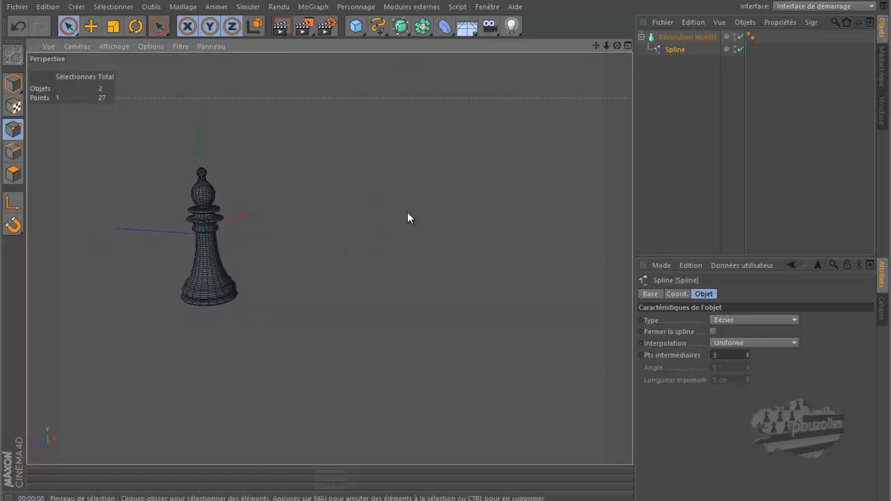
mouse_move(596, 45)
left_mouse_down()
mouse_move(447, 240)
mouse_move(594, 46)
left_mouse_up()
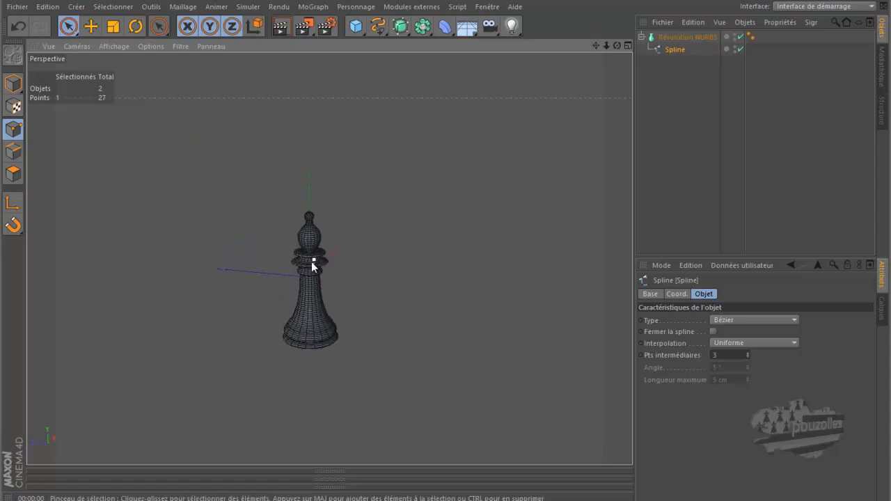
middle_click(249, 341)
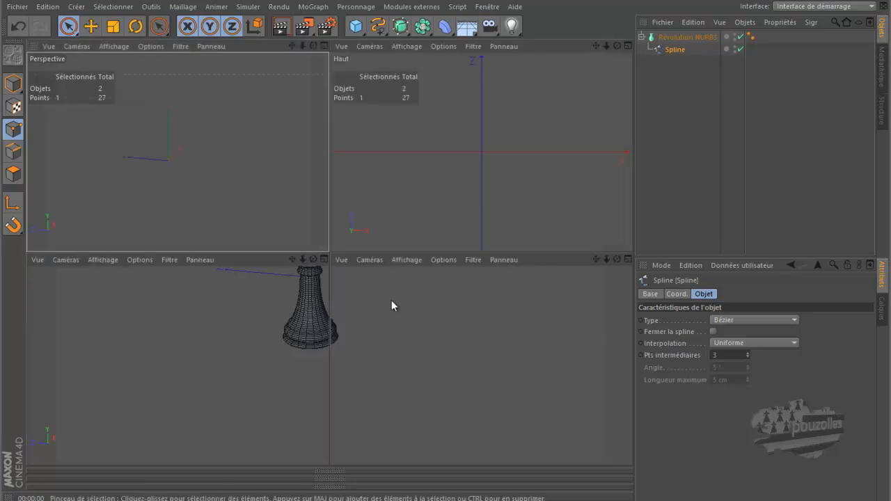
middle_click(453, 316)
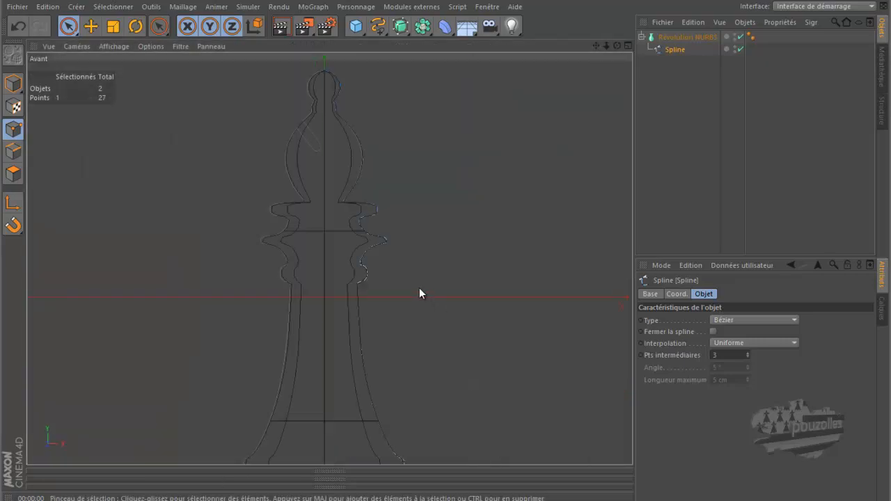
middle_click(236, 152)
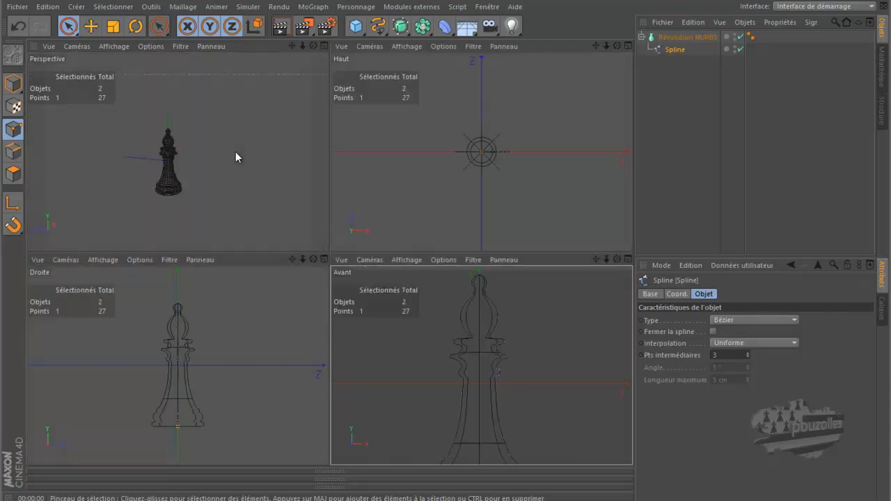
Convert the bishop's Révolution NURBS into an editable polygon object.
middle_click(235, 157)
scroll(284, 279, "up", 2)
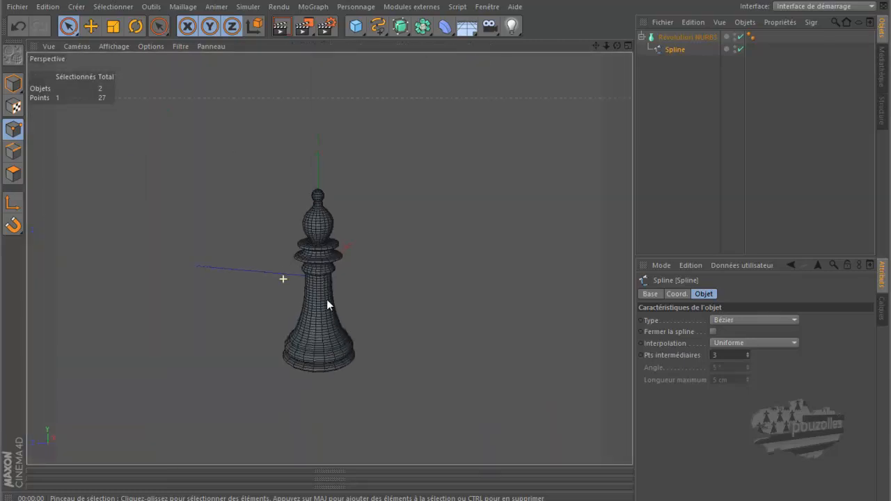
left_click(687, 37)
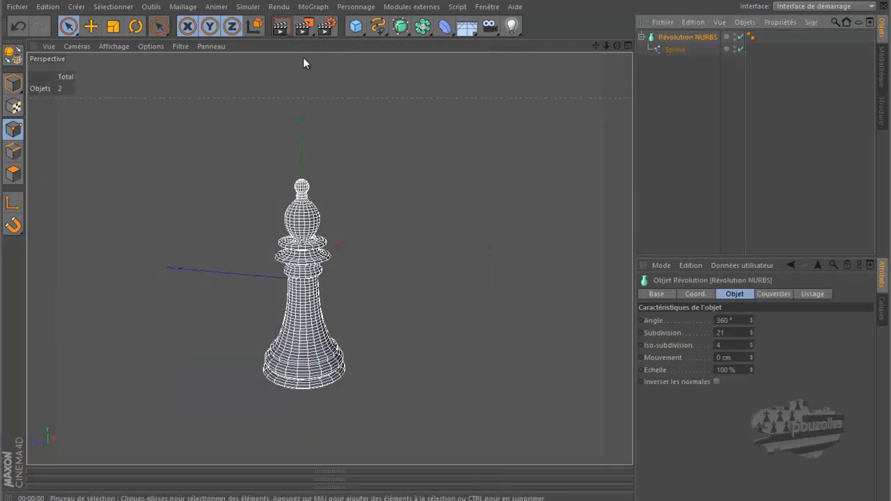
left_click(14, 56)
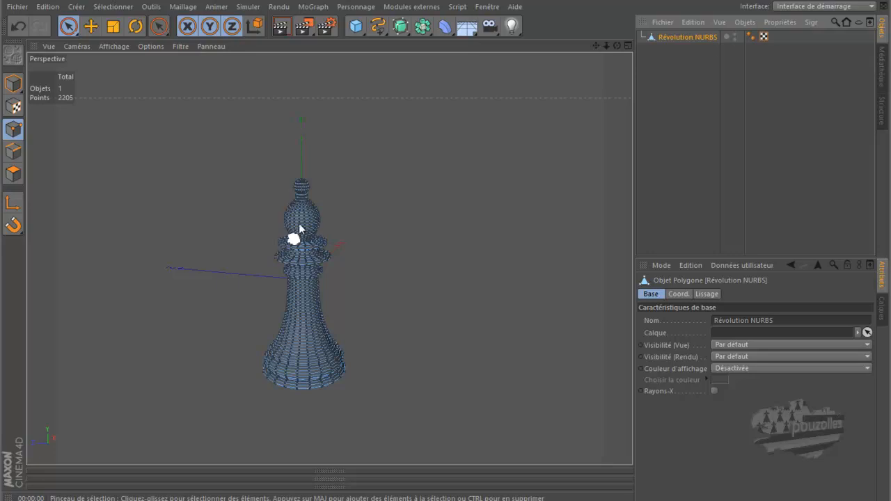
Add a cube to the scene and thin it in the top view to about 13.8 cm along Z.
scroll(295, 232, "up", 5)
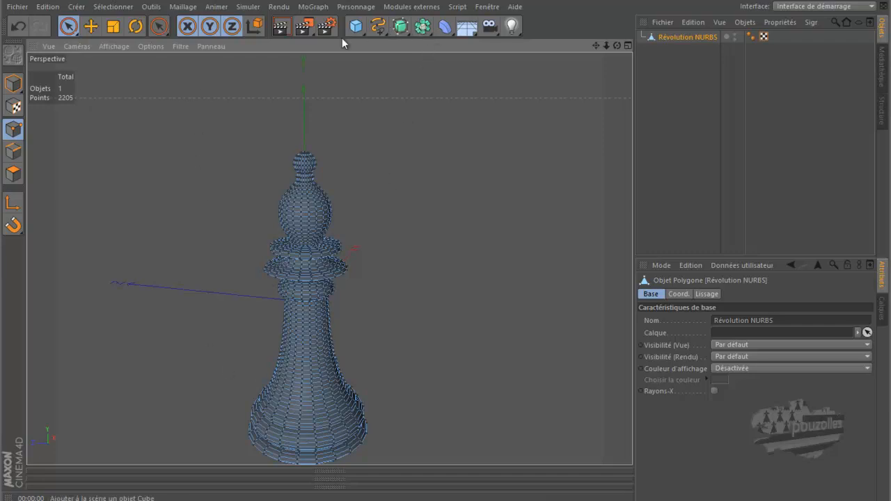
left_click_drag(302, 433, 422, 201, "alt")
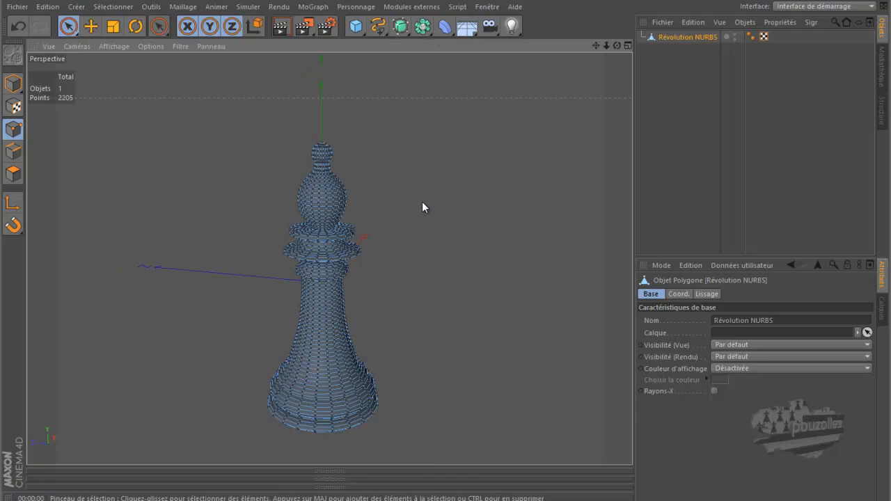
left_click(356, 26)
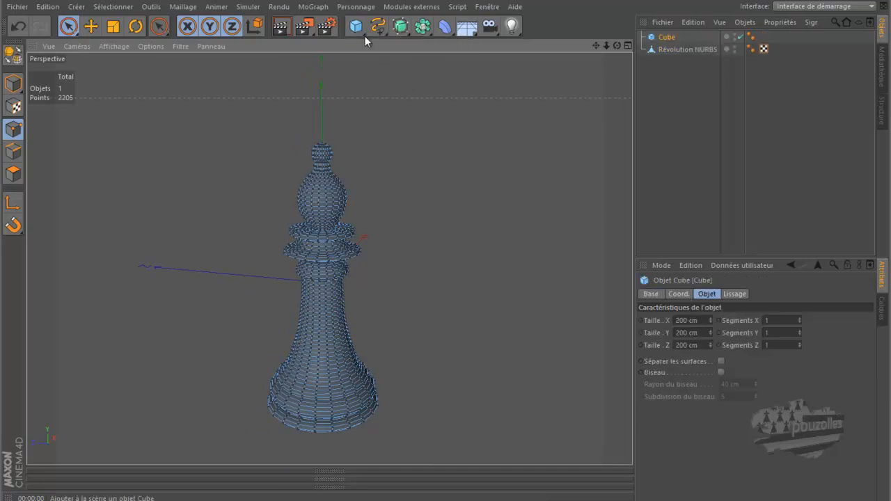
middle_click(439, 195)
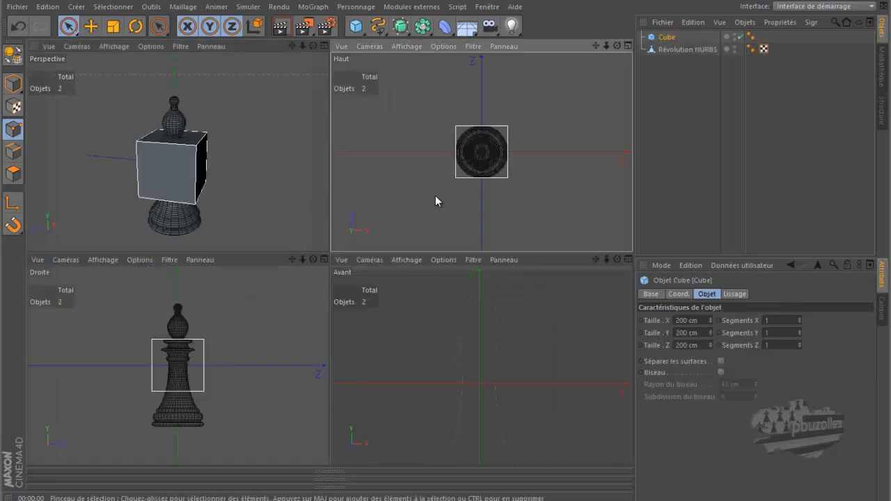
middle_click(436, 196)
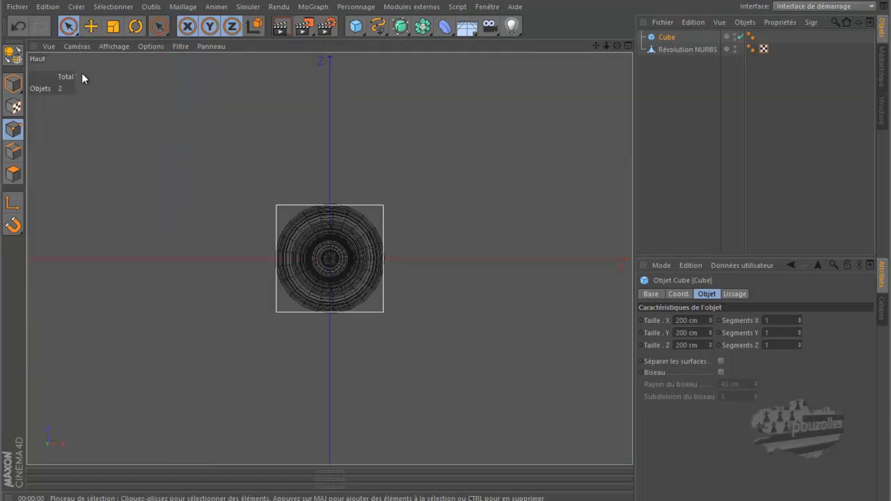
left_click(13, 82)
left_click_drag(331, 207, 333, 258)
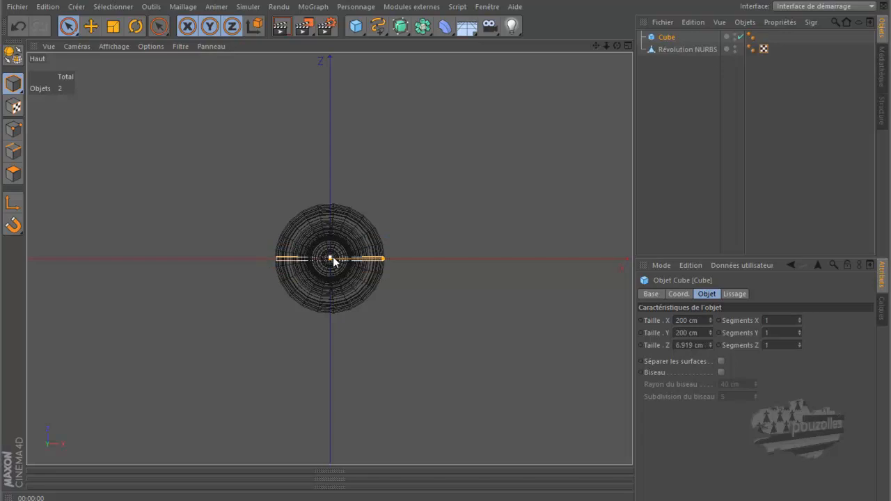
In the front view, reduce the cube to about 96 cm in height and about 6.2 cm along X.
middle_click(290, 275)
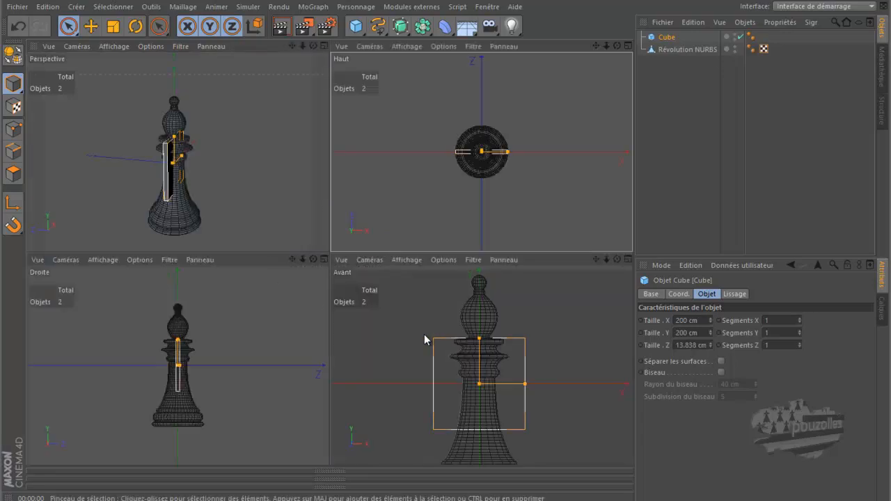
middle_click(424, 334)
mouse_move(324, 202)
left_mouse_down()
mouse_move(325, 256)
mouse_move(323, 249)
left_mouse_up()
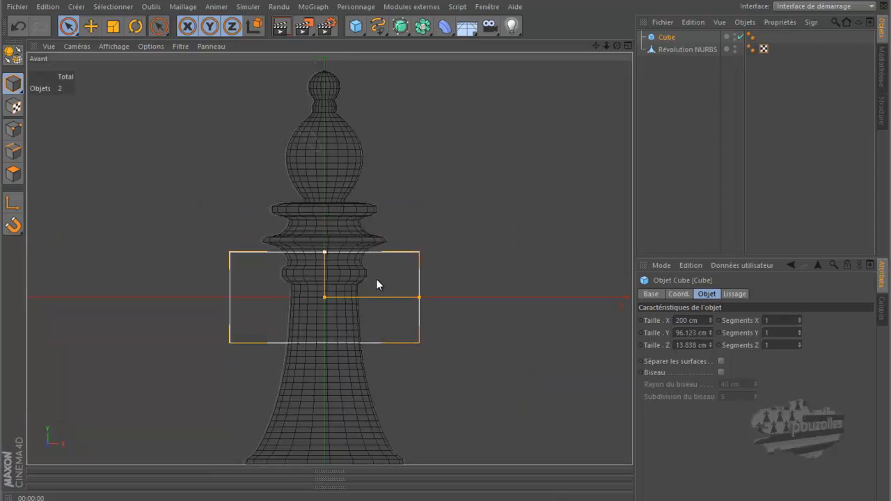
left_click_drag(419, 297, 327, 298)
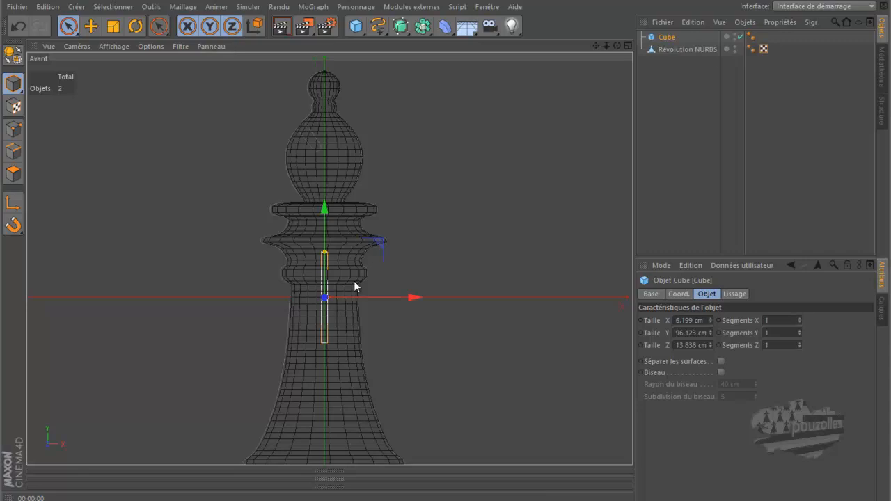
Move the thin cube up to the bishop's head, tilt it diagonally, and place its lower end inside the head's upper side.
left_click_drag(381, 244, 358, 76)
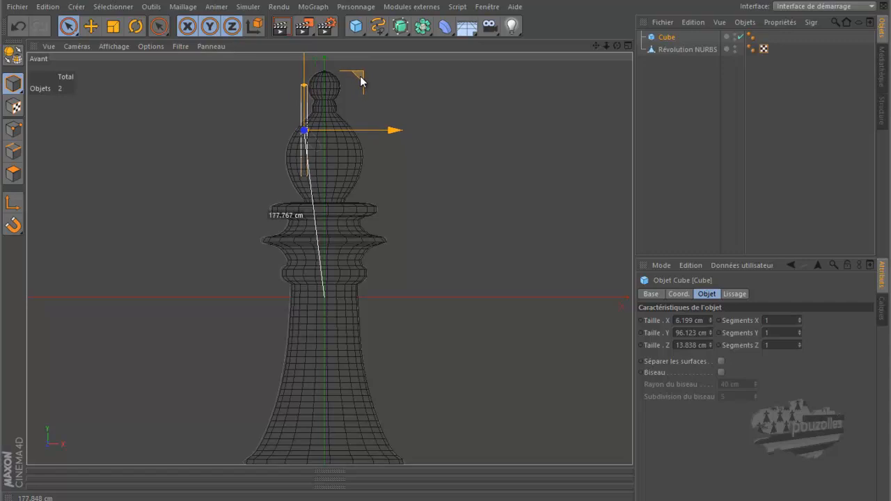
left_click(134, 27)
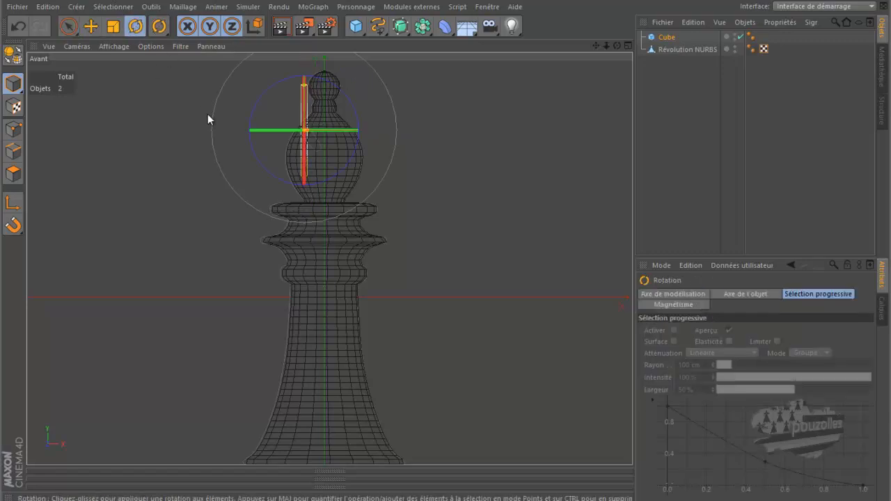
left_click_drag(254, 155, 278, 182)
left_click(91, 27)
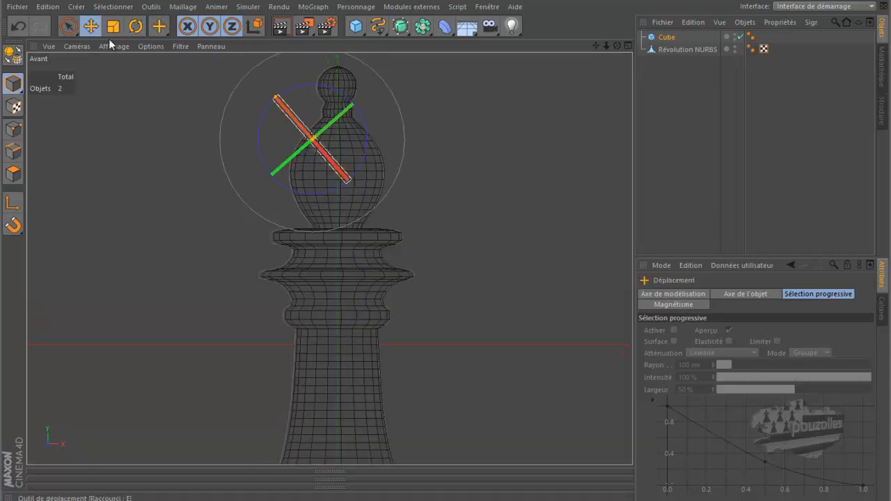
scroll(234, 174, "up", 2)
scroll(234, 187, "up", 1)
left_click_drag(279, 69, 234, 141)
middle_click(234, 141)
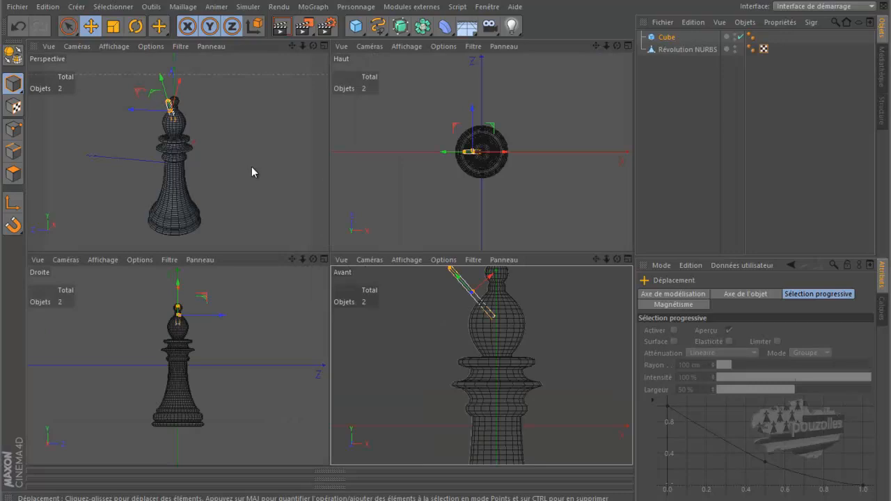
Widen the tilted cube along Z to about 108 cm so it extends past both sides of the bishop's head.
middle_click(211, 179)
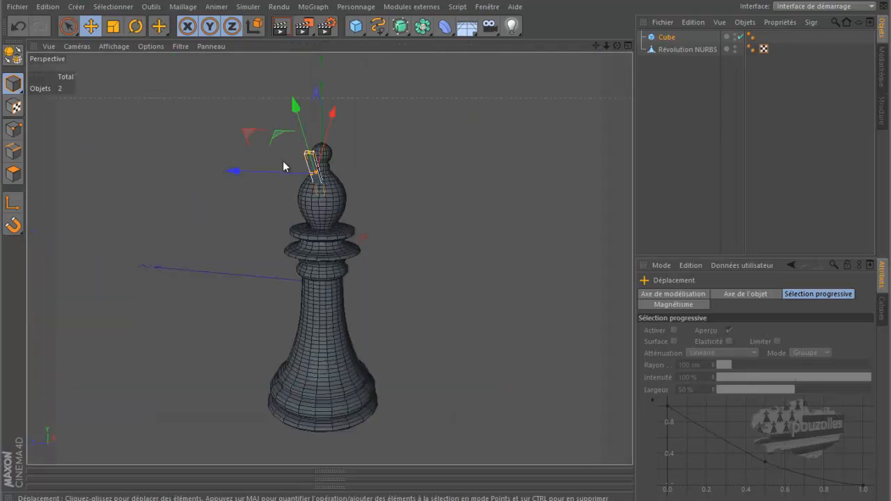
scroll(285, 165, "up", 5)
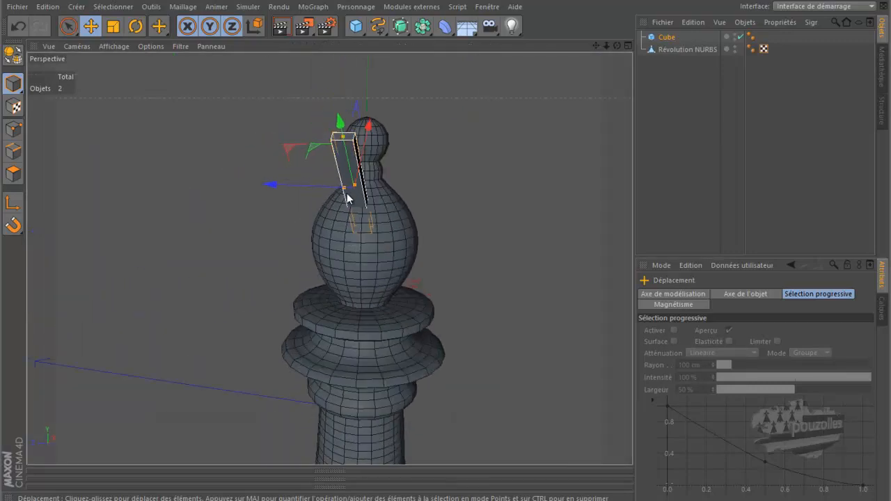
left_click_drag(342, 193, 277, 185)
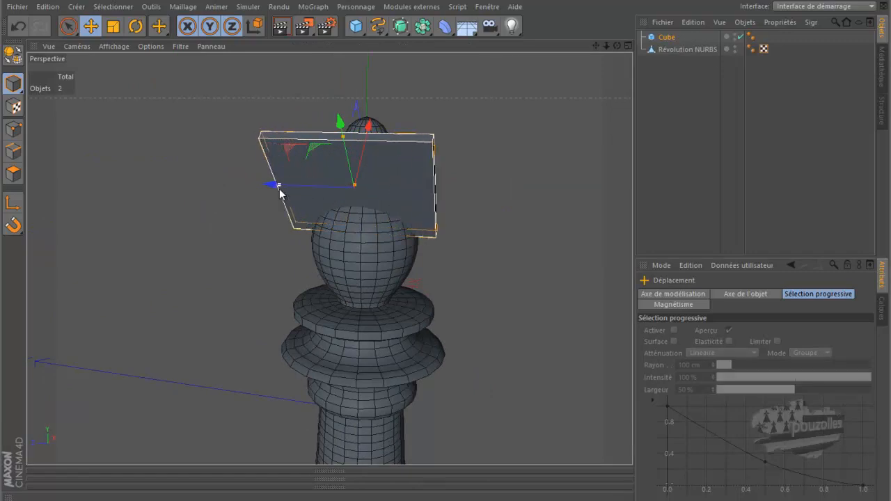
left_click_drag(616, 45, 447, 241)
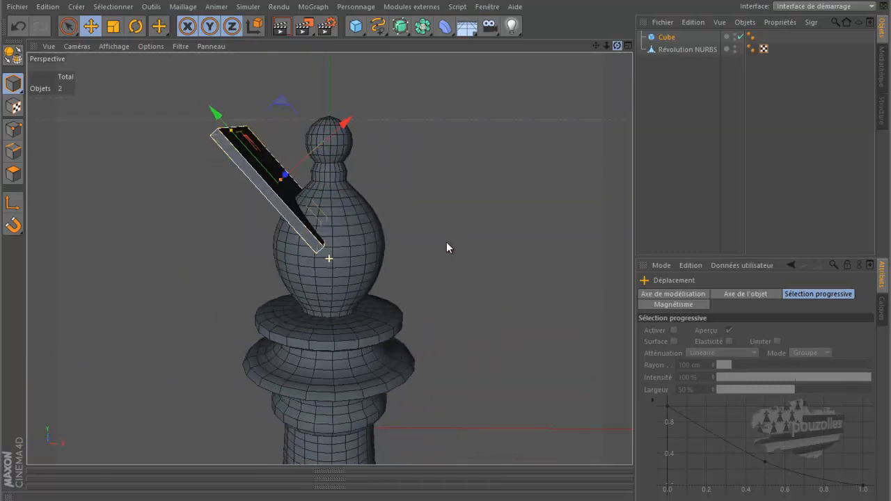
Add a Booléen object and place the cube and the Révolution NURBS polygon object inside it.
left_click(667, 39)
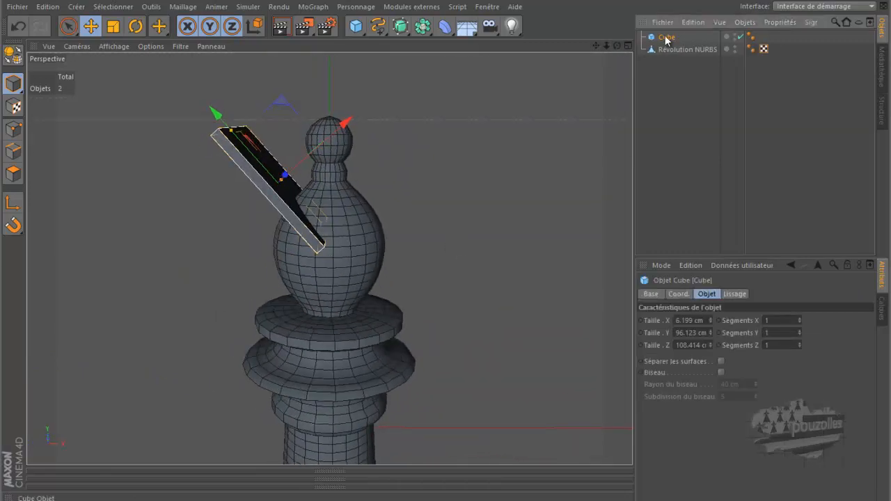
left_click(423, 27)
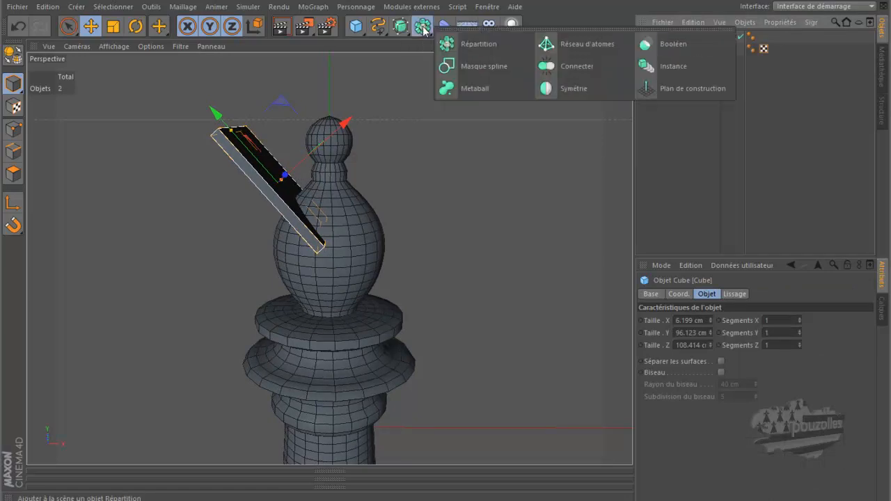
left_click(662, 48)
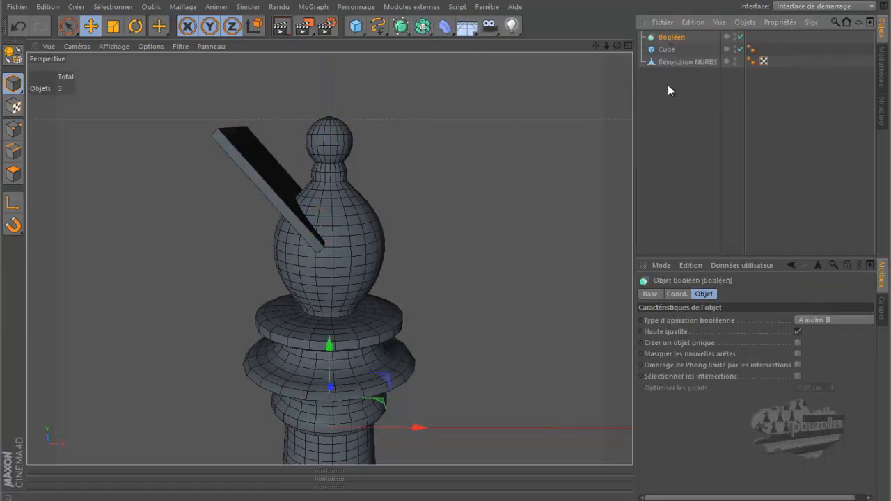
left_click_drag(668, 52, 676, 38)
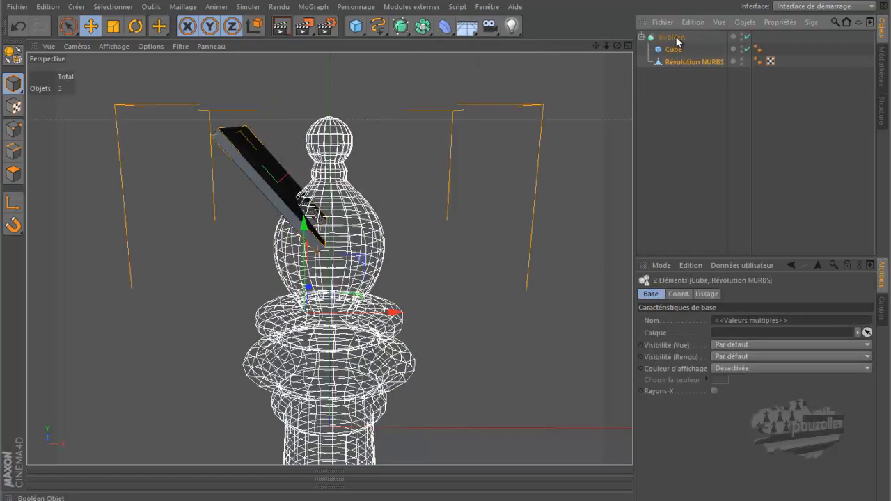
Reorder the Booléen's children so the Révolution NURBS object comes before the cube and the slot is cut into the head.
left_click(434, 154)
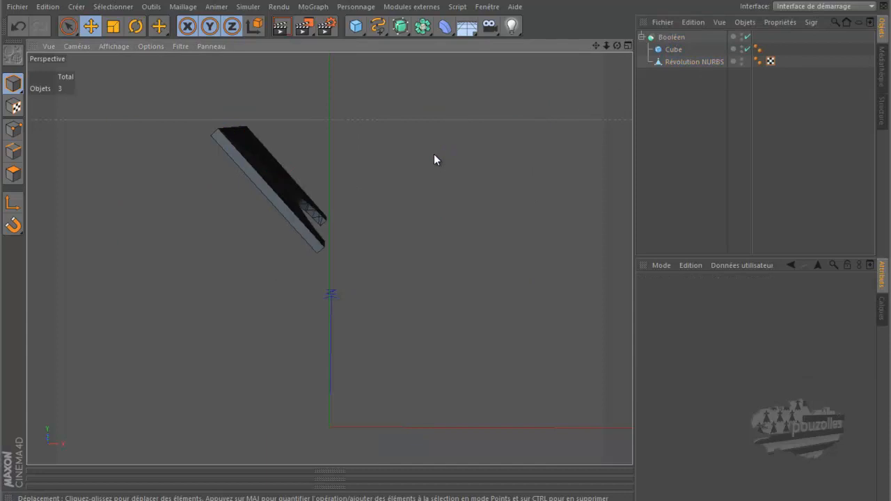
left_click_drag(618, 45, 449, 240)
left_click(673, 50)
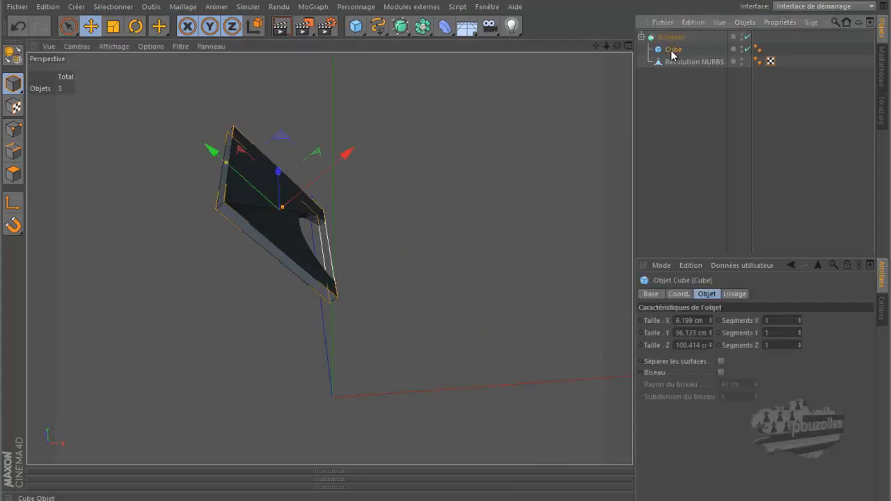
left_click(675, 61)
left_click_drag(674, 62, 673, 46)
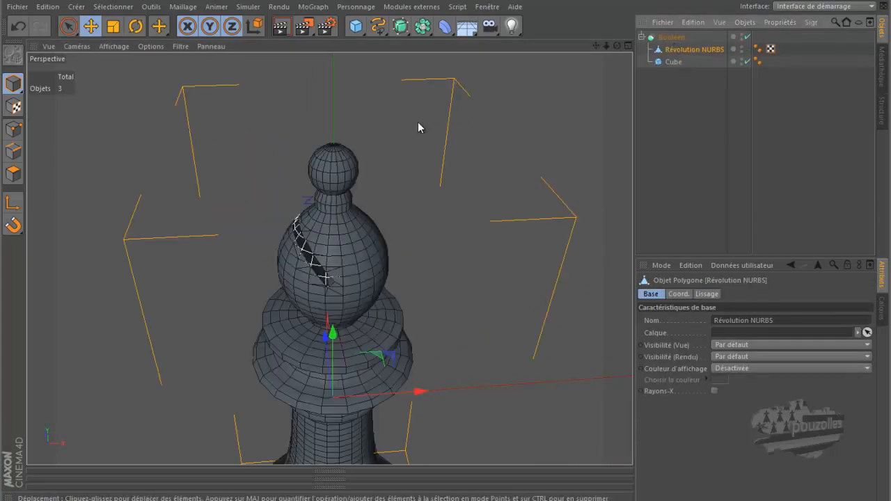
Examine the diagonal slot in the bishop's head and render the upper part of the piece.
scroll(418, 122, "down", 1)
left_click_drag(447, 239, 627, 129)
left_click(671, 136)
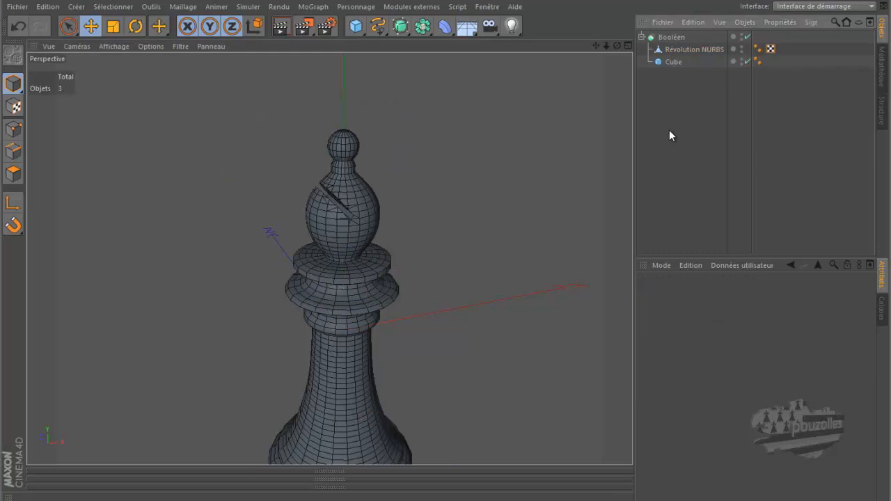
scroll(464, 131, "down", 2)
left_click_drag(616, 47, 444, 240)
left_click(281, 28)
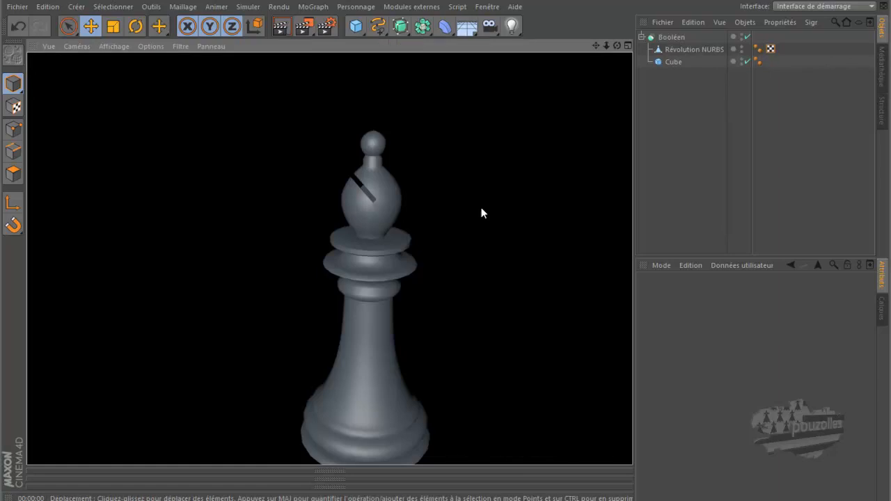
Inspect the slotted bishop at several distances and render the whole piece from farther away.
scroll(318, 192, "down", 2)
scroll(293, 179, "down", 3)
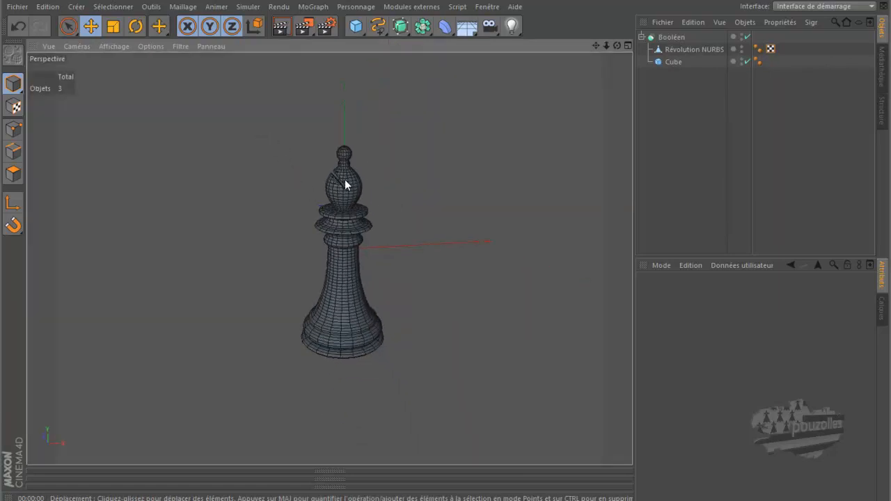
scroll(341, 187, "up", 3)
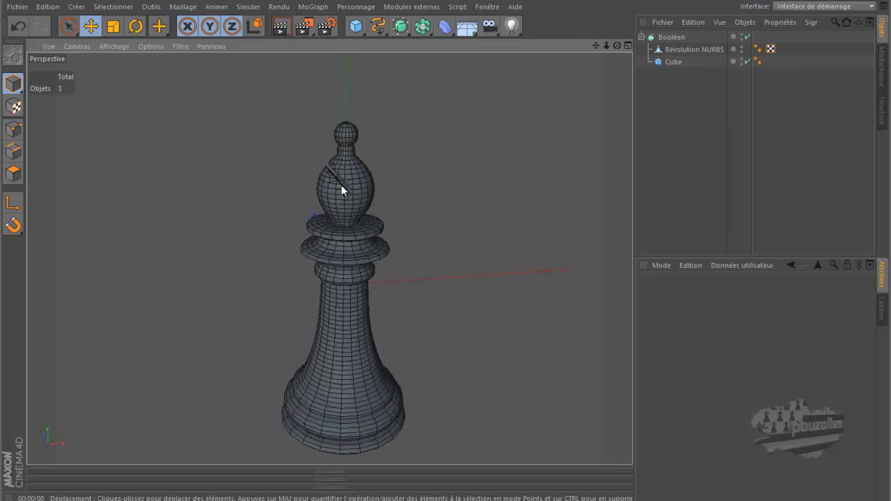
scroll(341, 186, "up", 1)
scroll(315, 174, "down", 4)
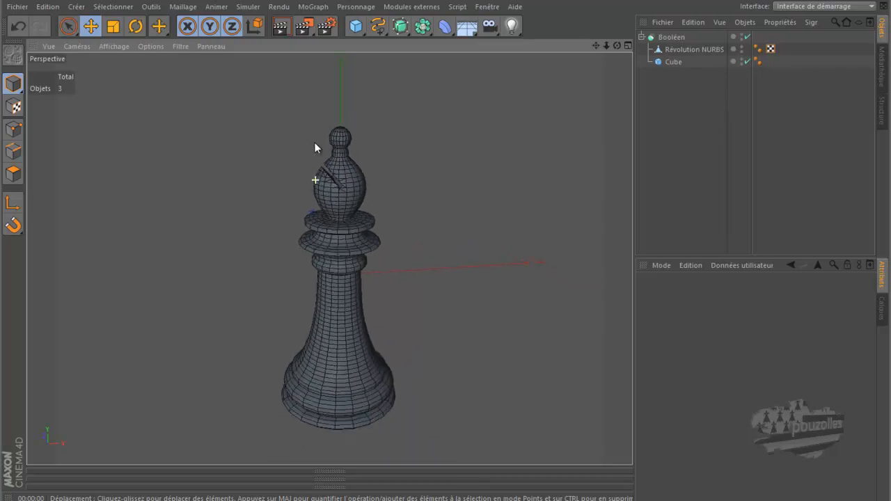
left_click_drag(450, 239, 445, 240)
left_click(279, 27)
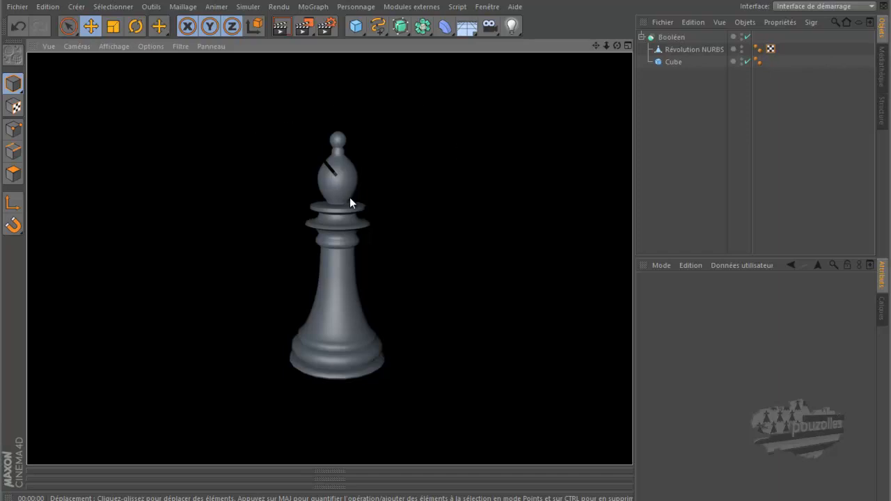
Add a Cylindre primitive to the scene.
left_click(355, 25)
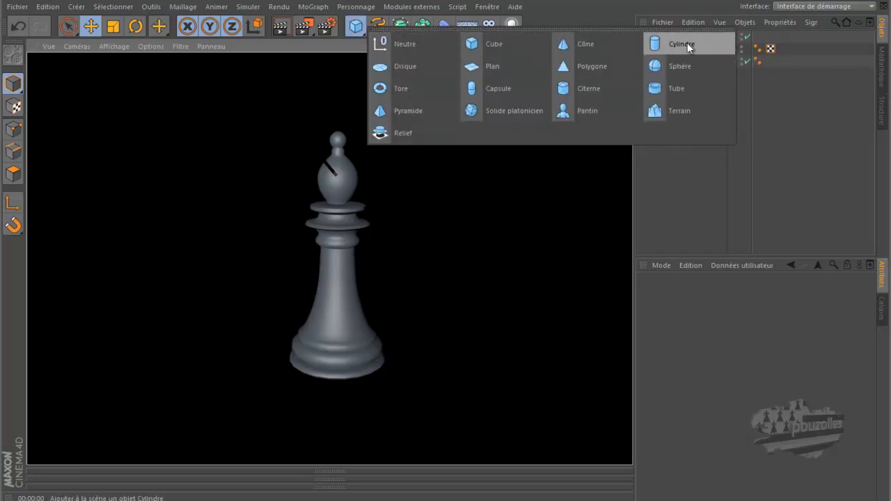